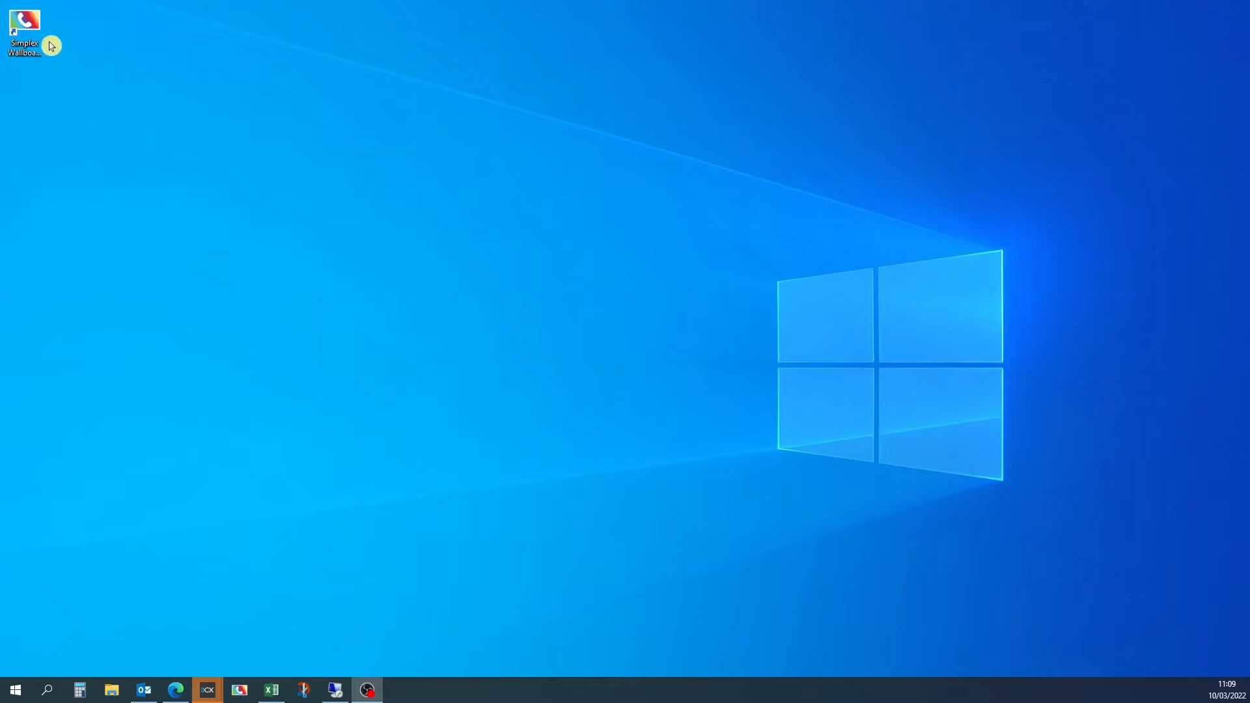
Launch the Simplex Wallboard and open the Layout Designer from its settings
left_click(25, 24)
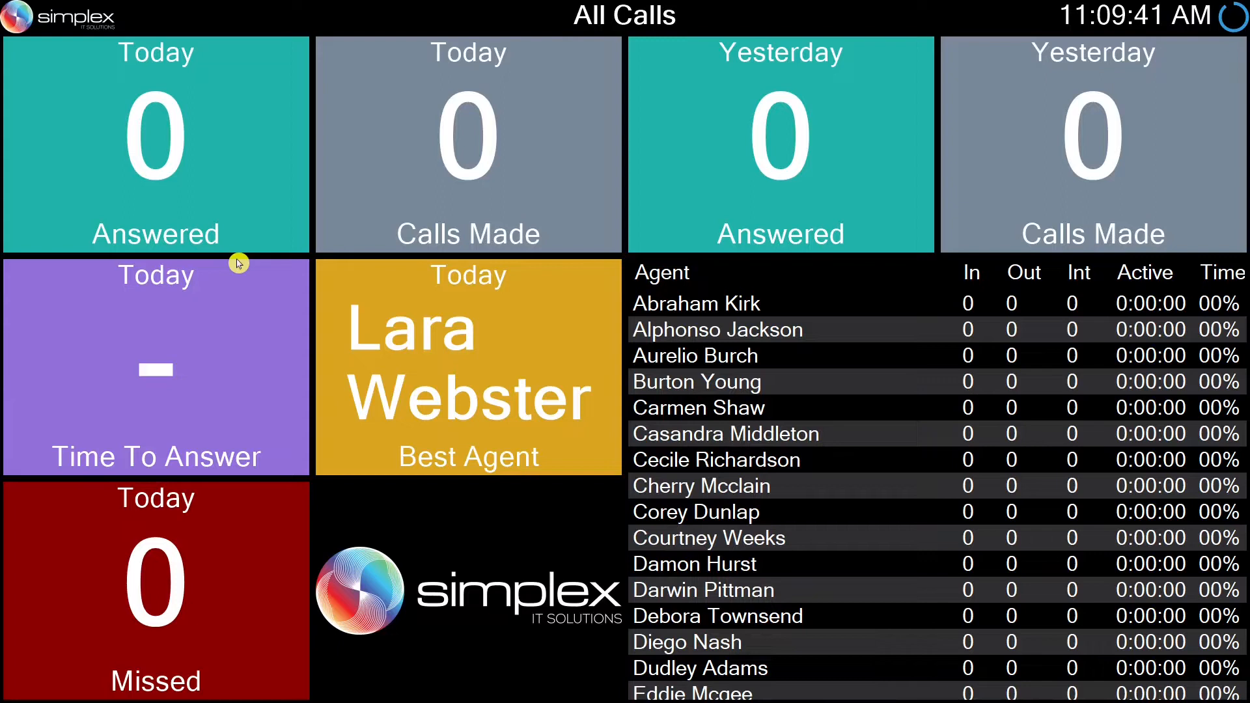
left_click(81, 24)
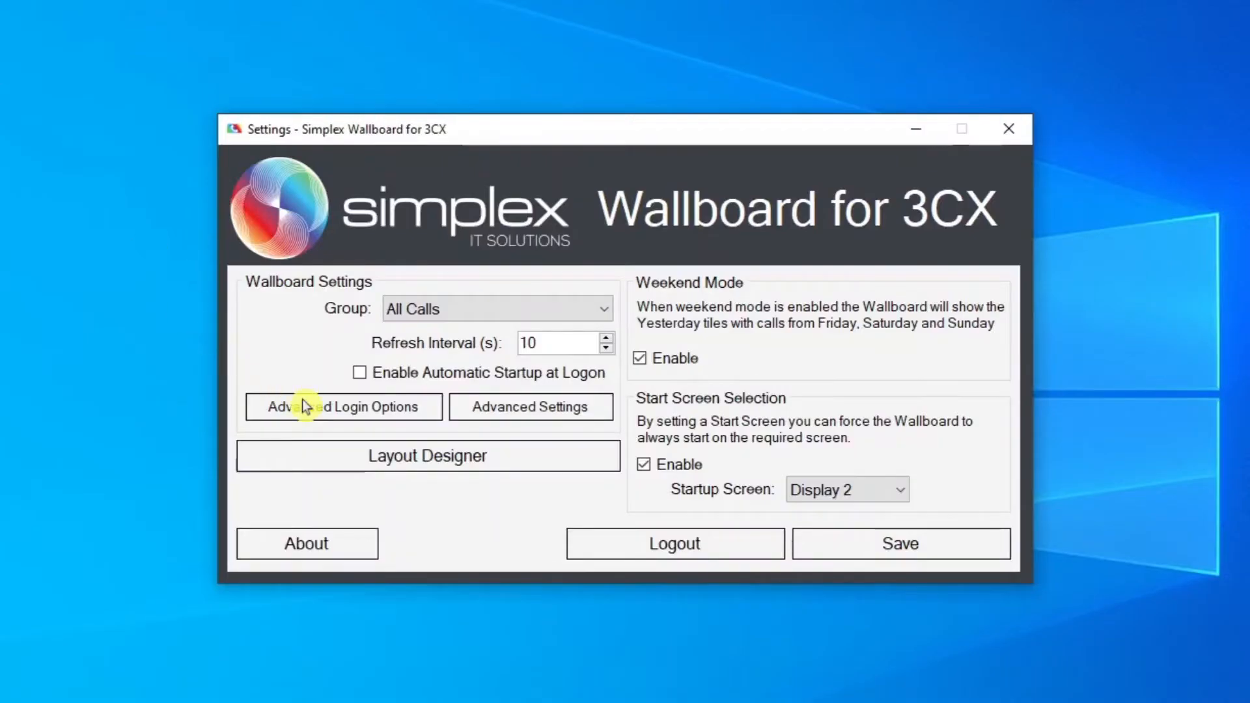
left_click(397, 460)
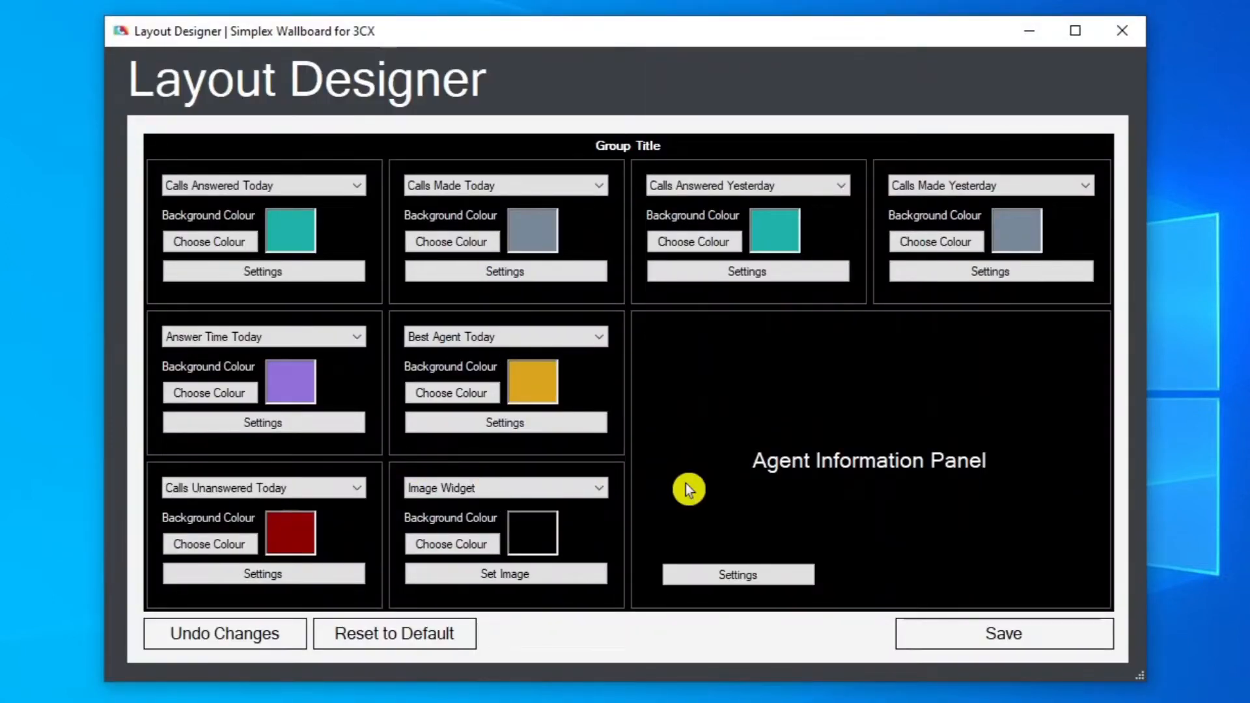
Switch the first widget in turn to Active Calls, Active Calls Incoming, Active Calls Outgoing and Active Calls in Queue
left_click(307, 185)
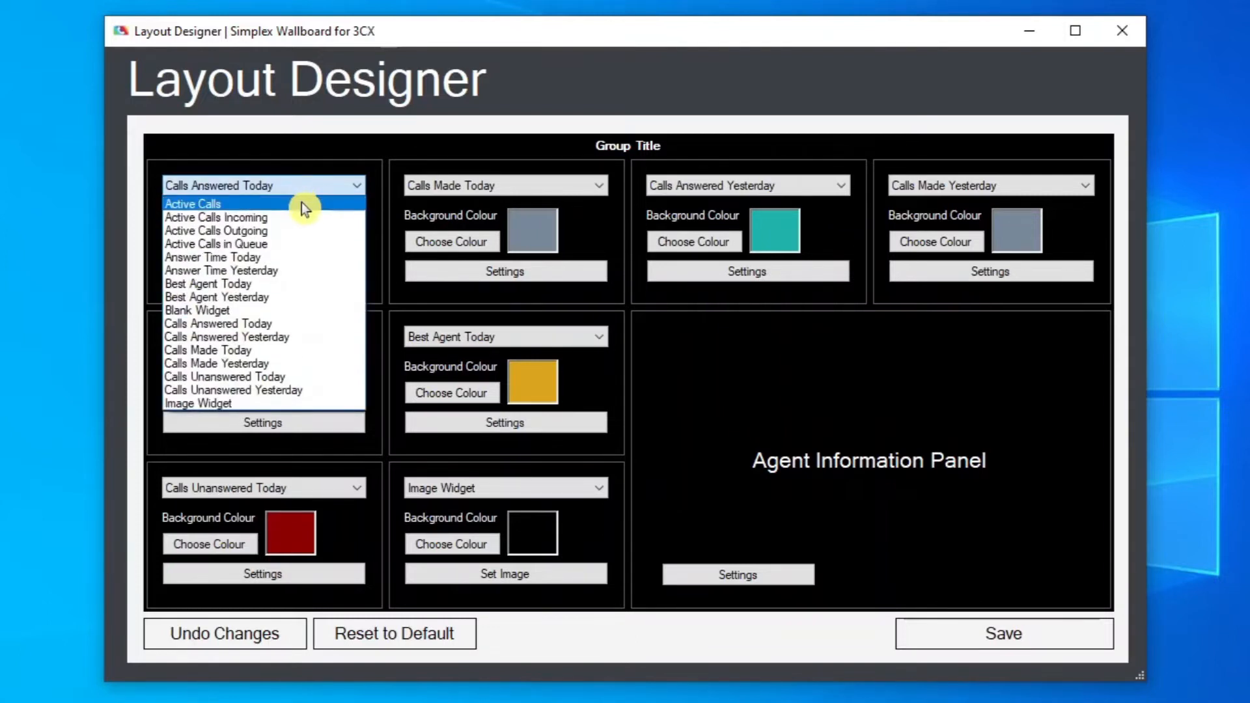
left_click(302, 203)
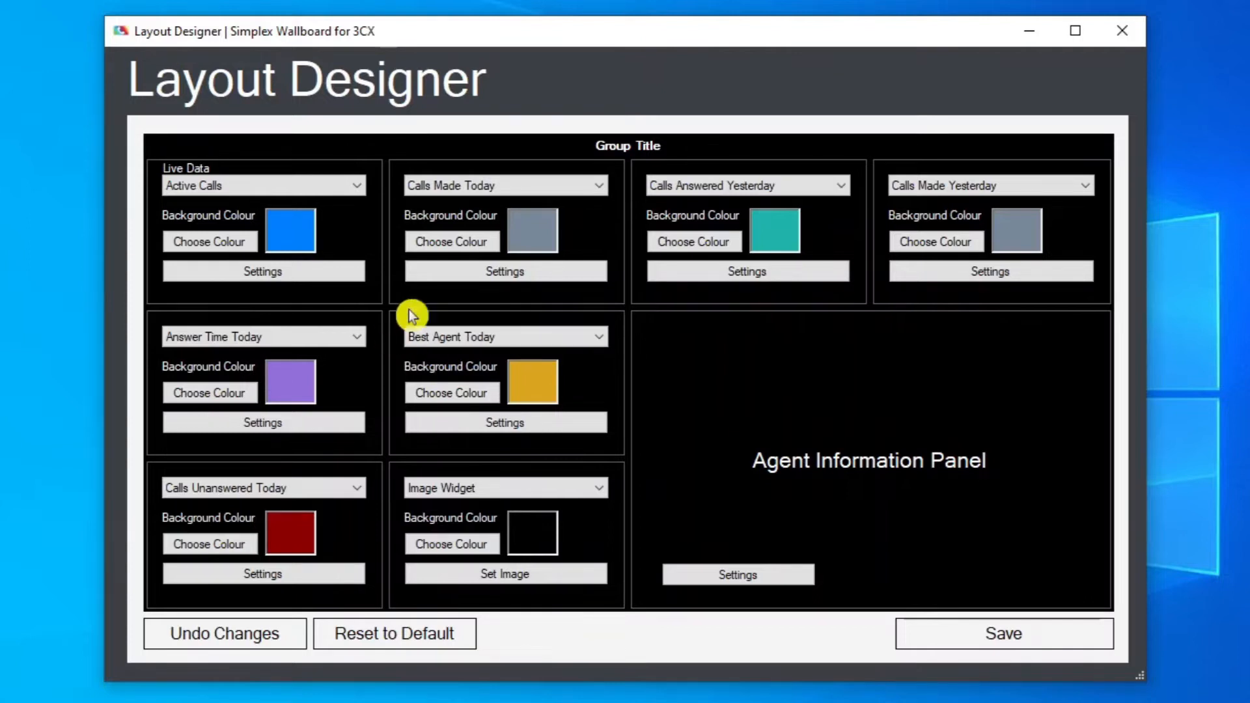
left_click(362, 185)
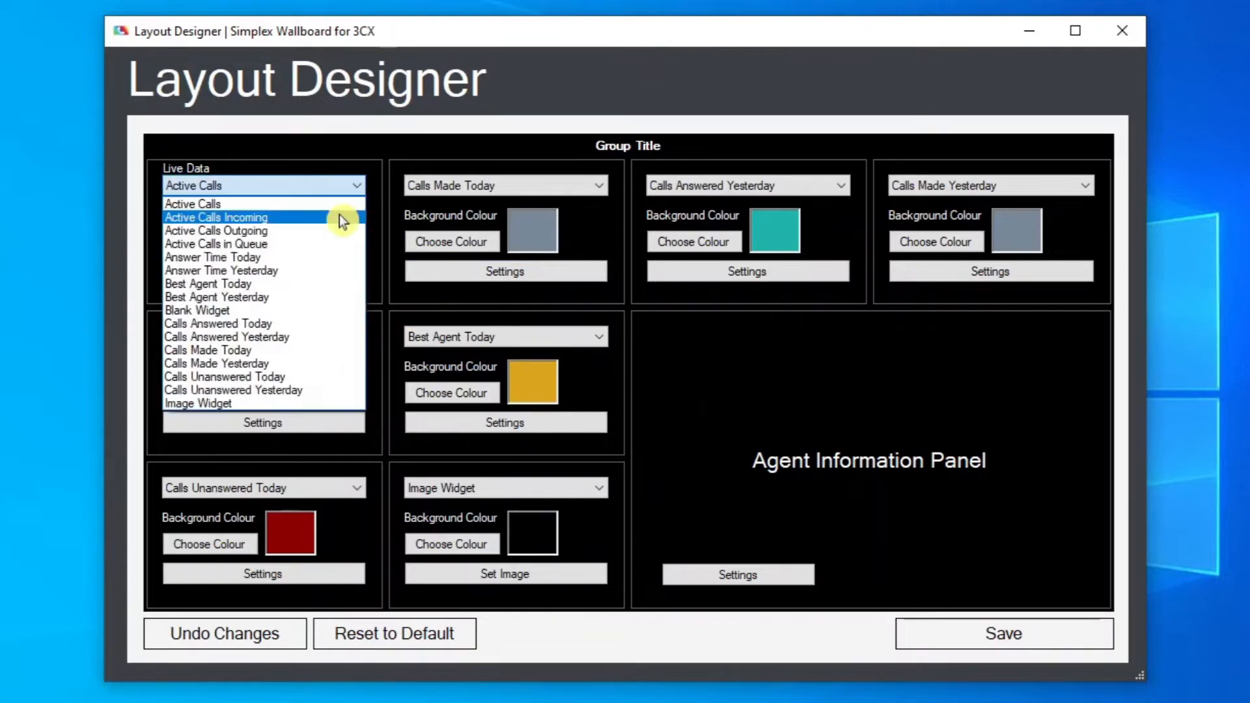
left_click(337, 212)
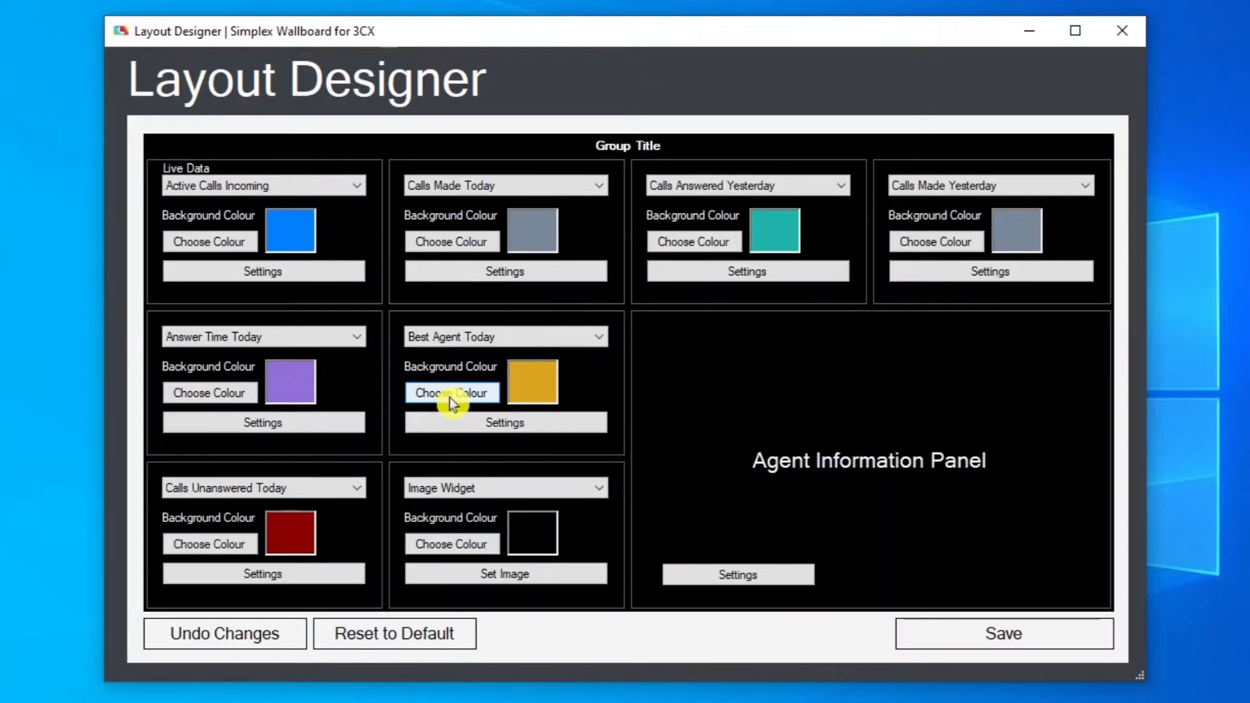
left_click(360, 188)
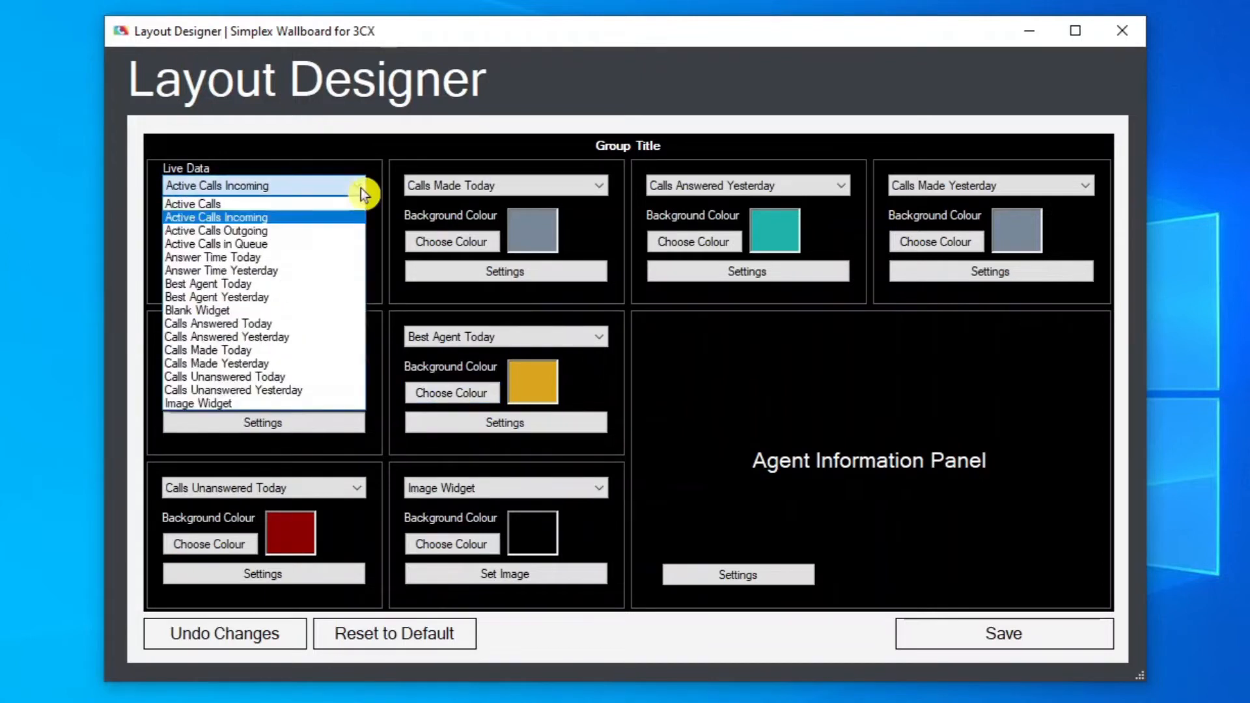
left_click(329, 228)
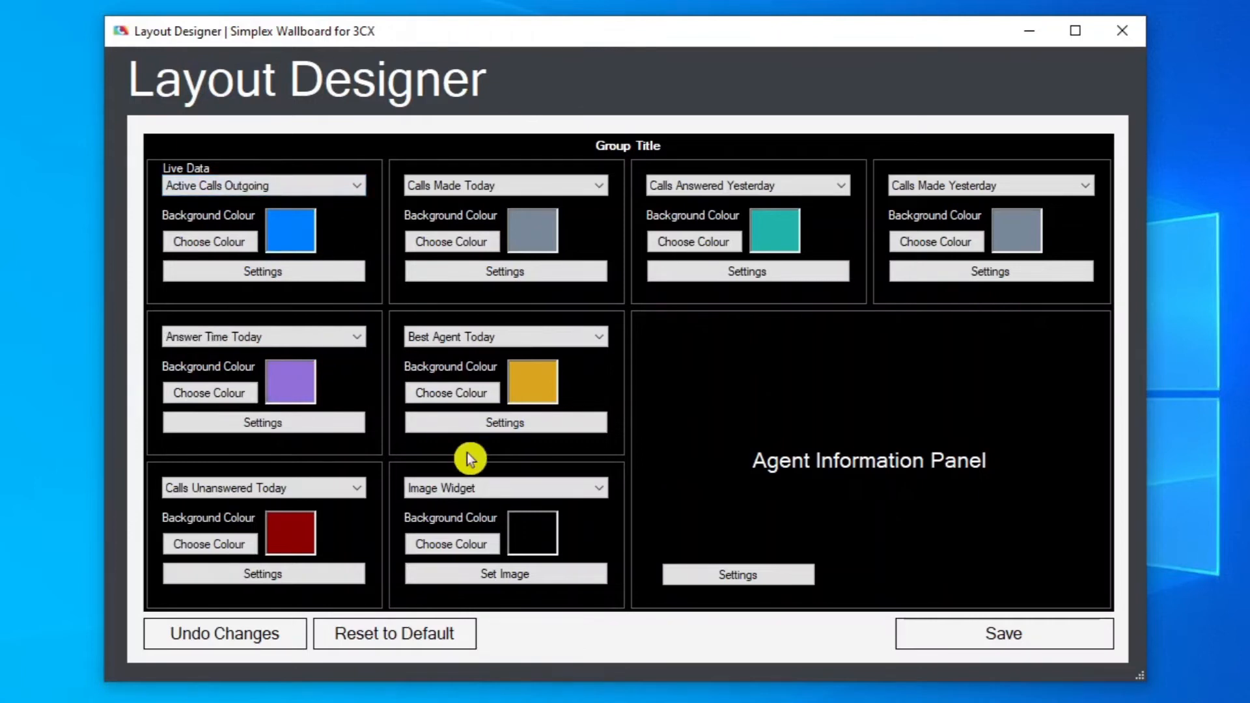
left_click(358, 185)
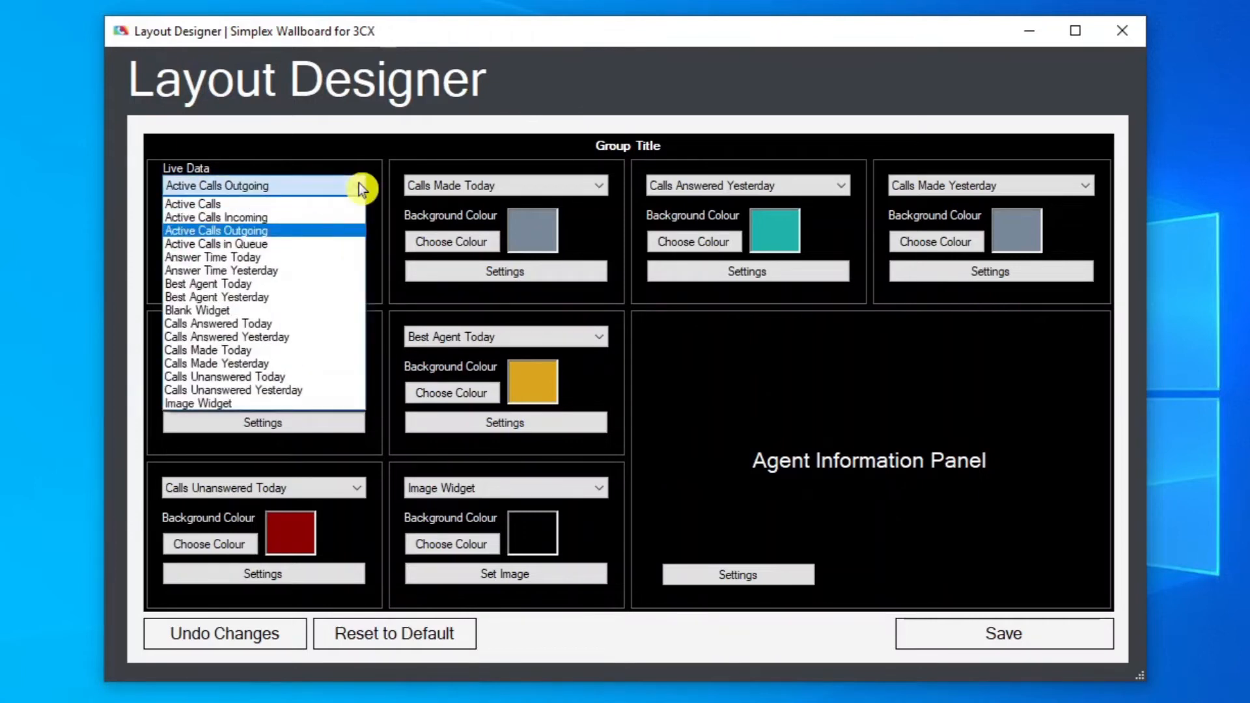
left_click(337, 245)
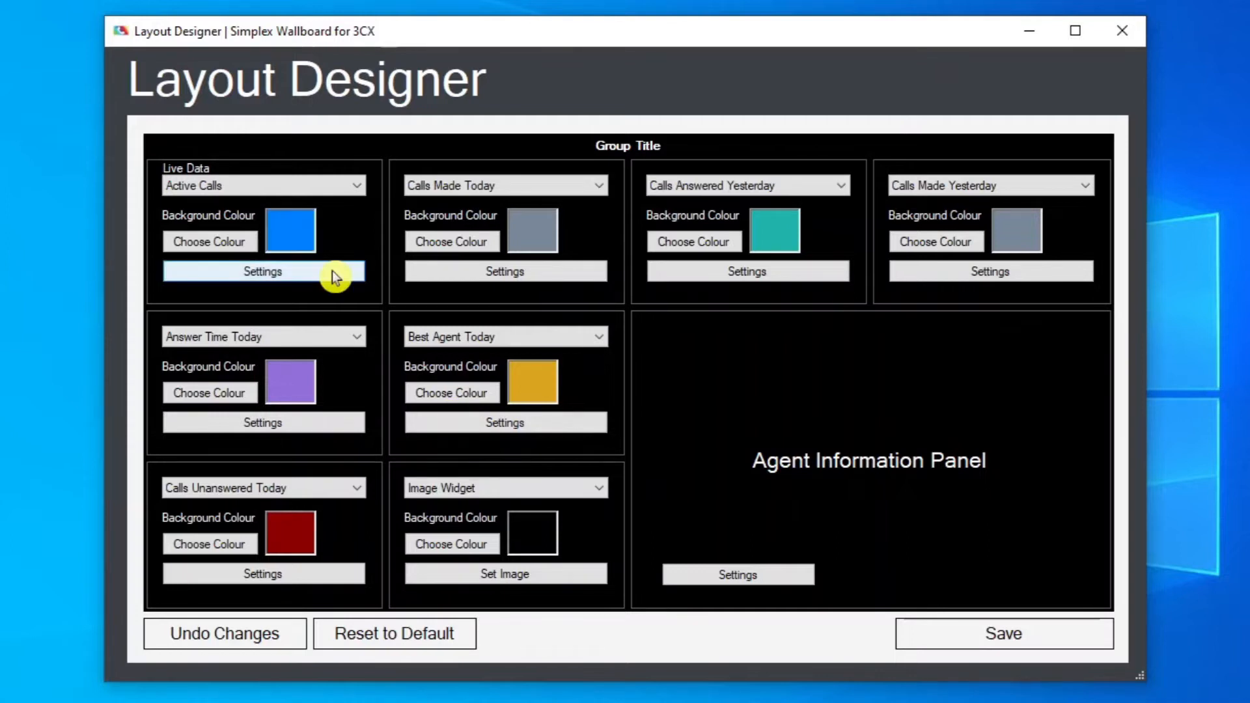
Open the settings of the first widget, Active Calls, and enable Show Queues
left_click(332, 271)
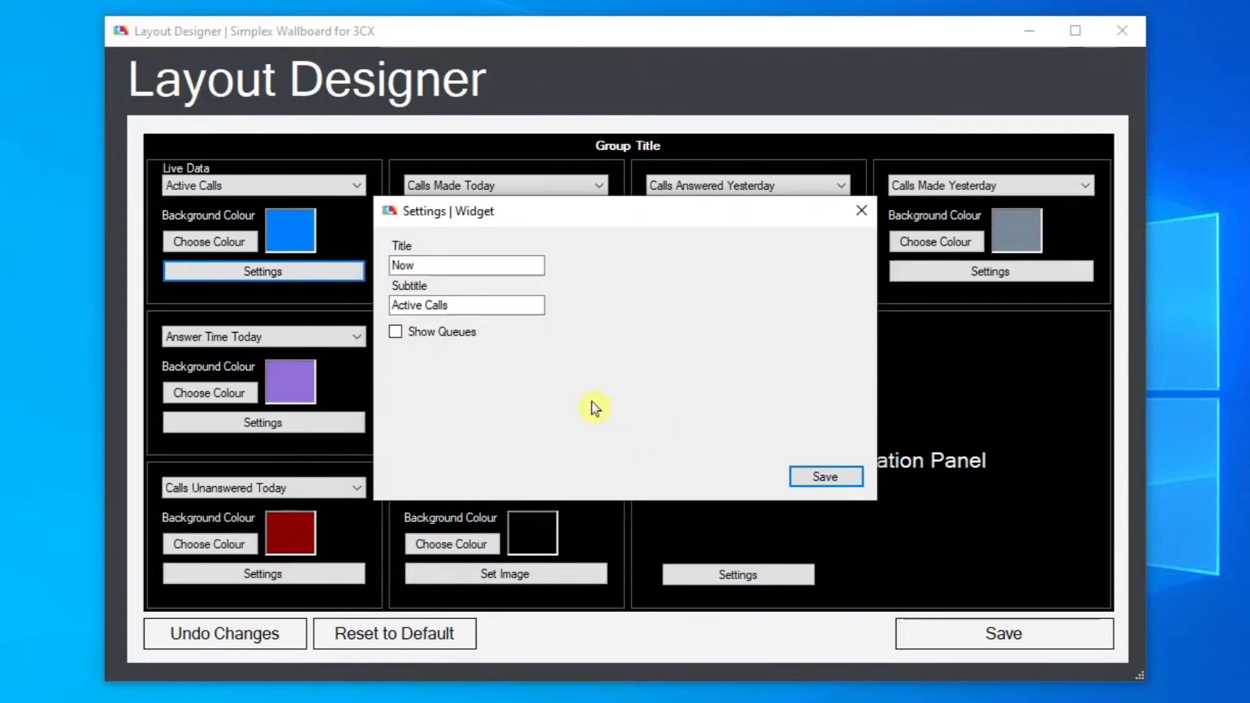
left_click(395, 332)
Switch the first widget to Answer Time Today and Answer Time Yesterday in turn, and open the latter's settings
left_click(313, 187)
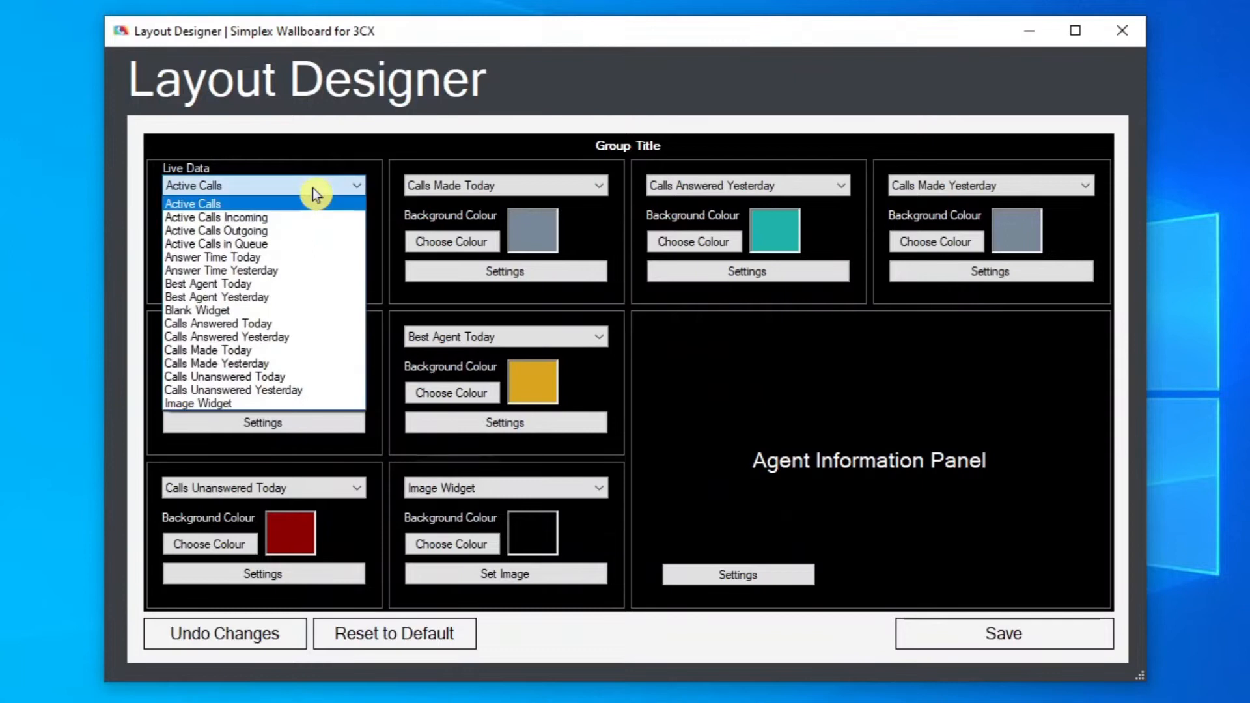
left_click(299, 257)
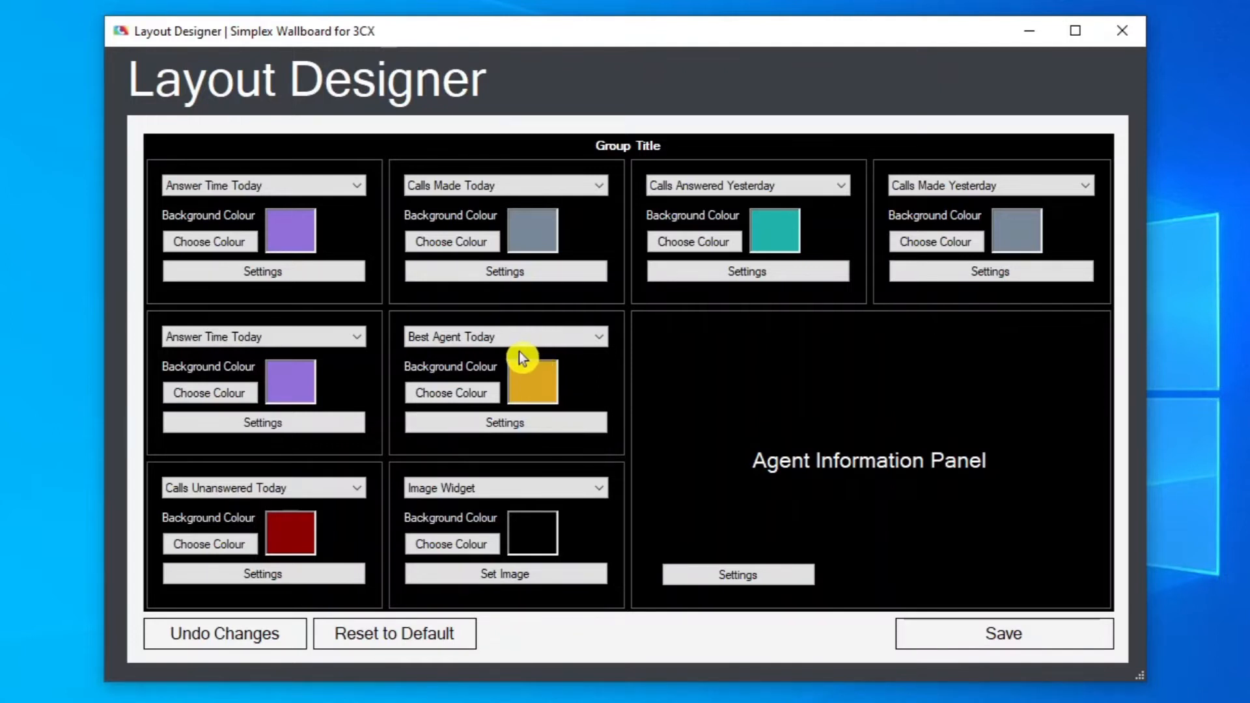
left_click(329, 186)
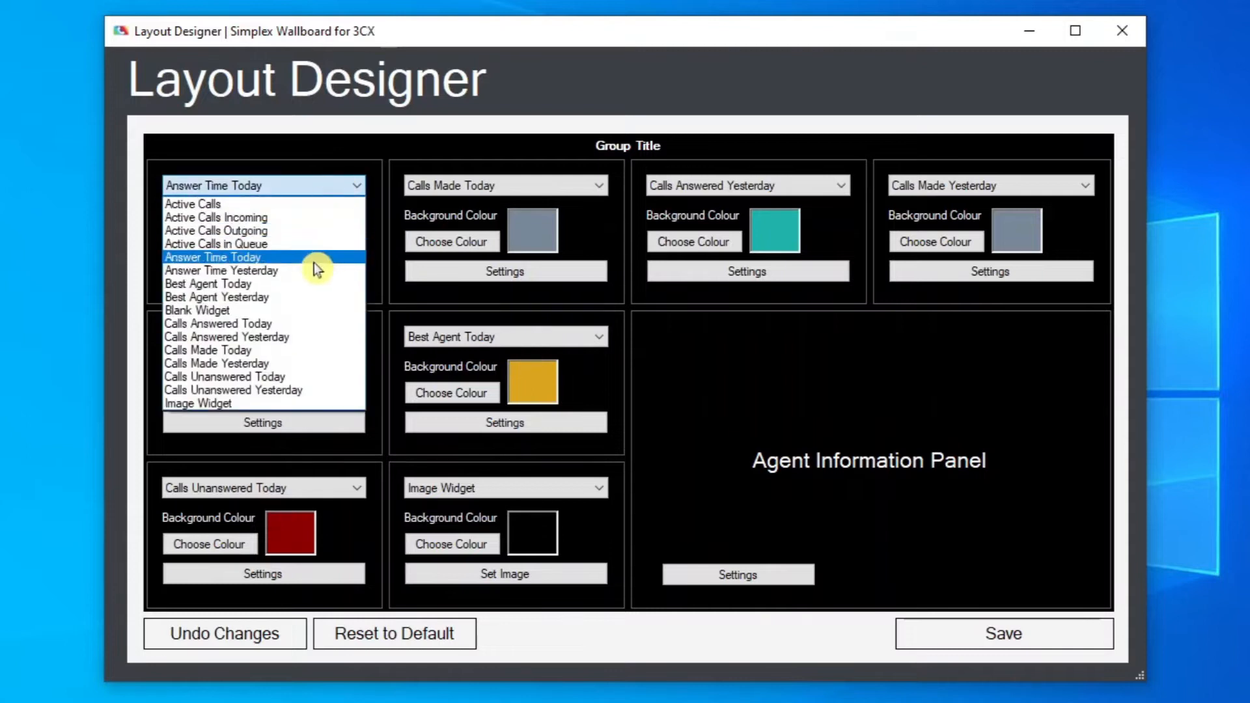
left_click(309, 270)
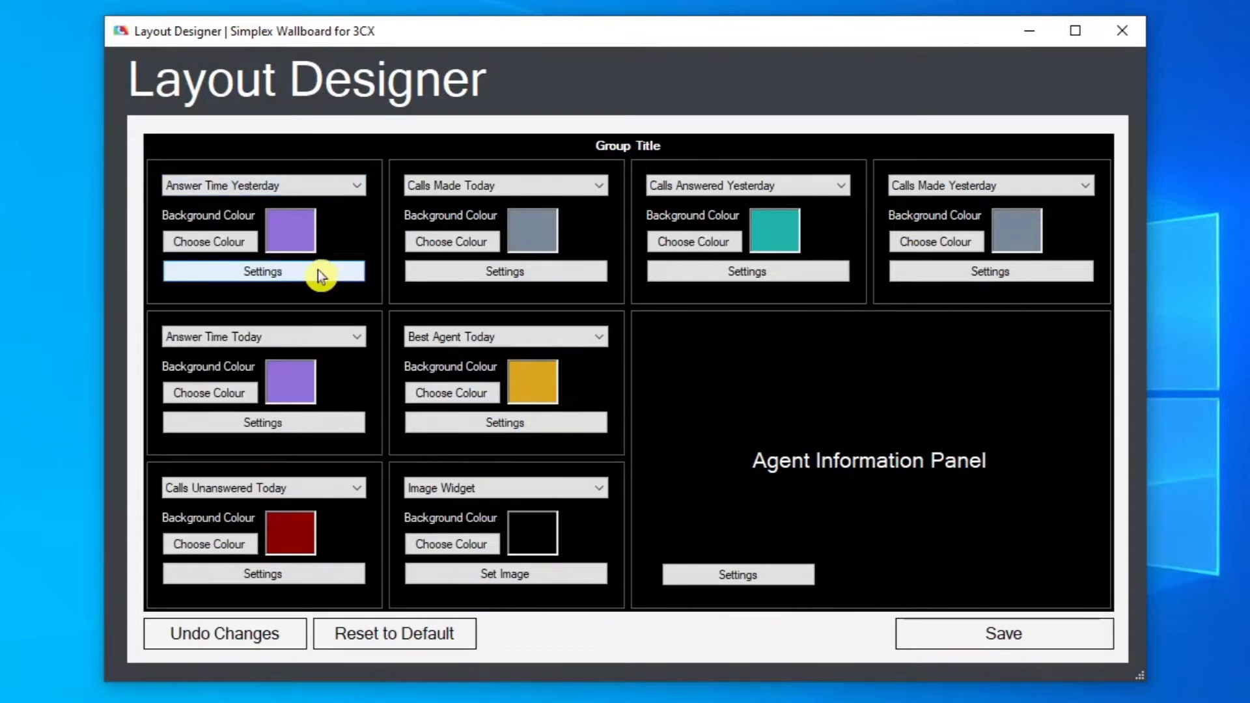
left_click(311, 271)
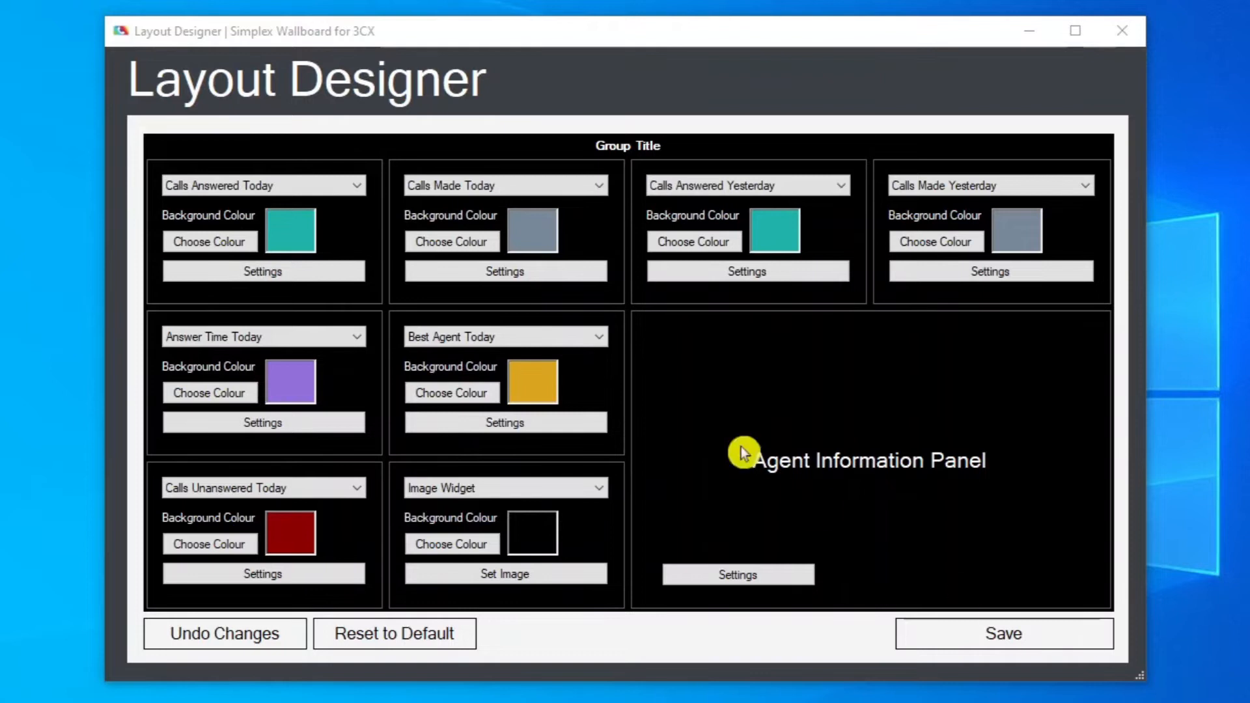
Switch the first widget to Best Agent Today and Best Agent Yesterday in turn, and show the latter's Mode options
left_click(325, 186)
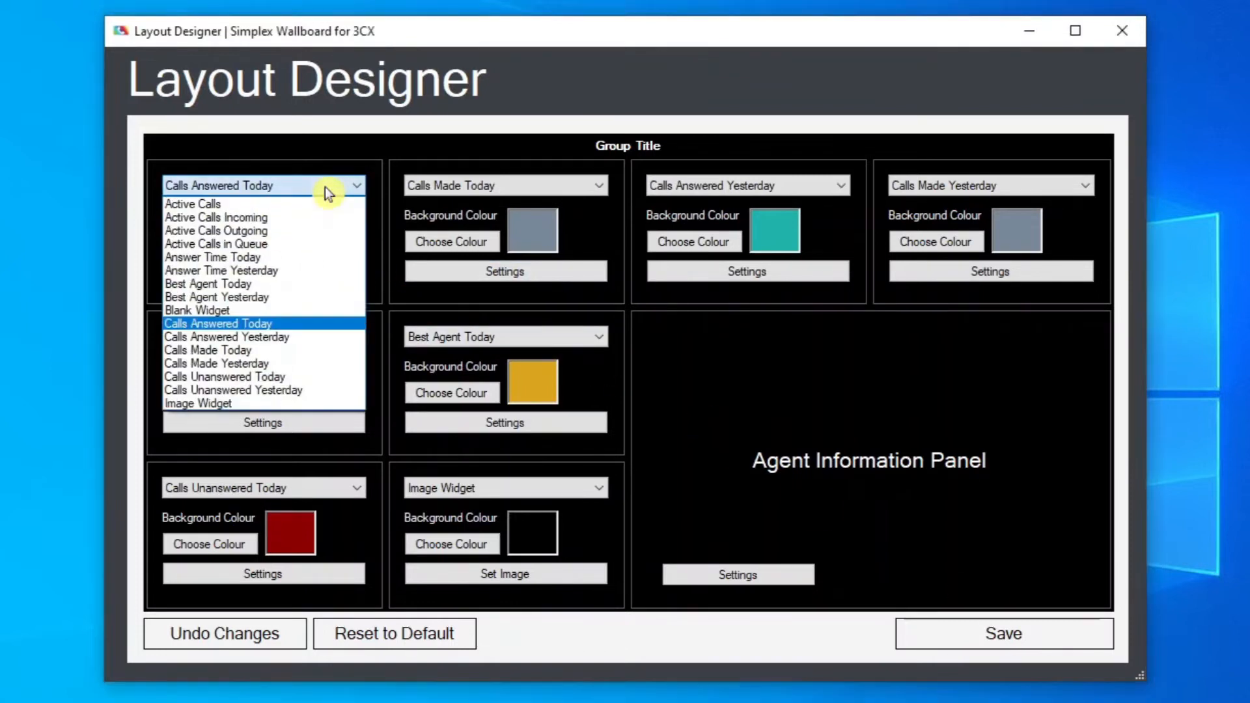
left_click(309, 285)
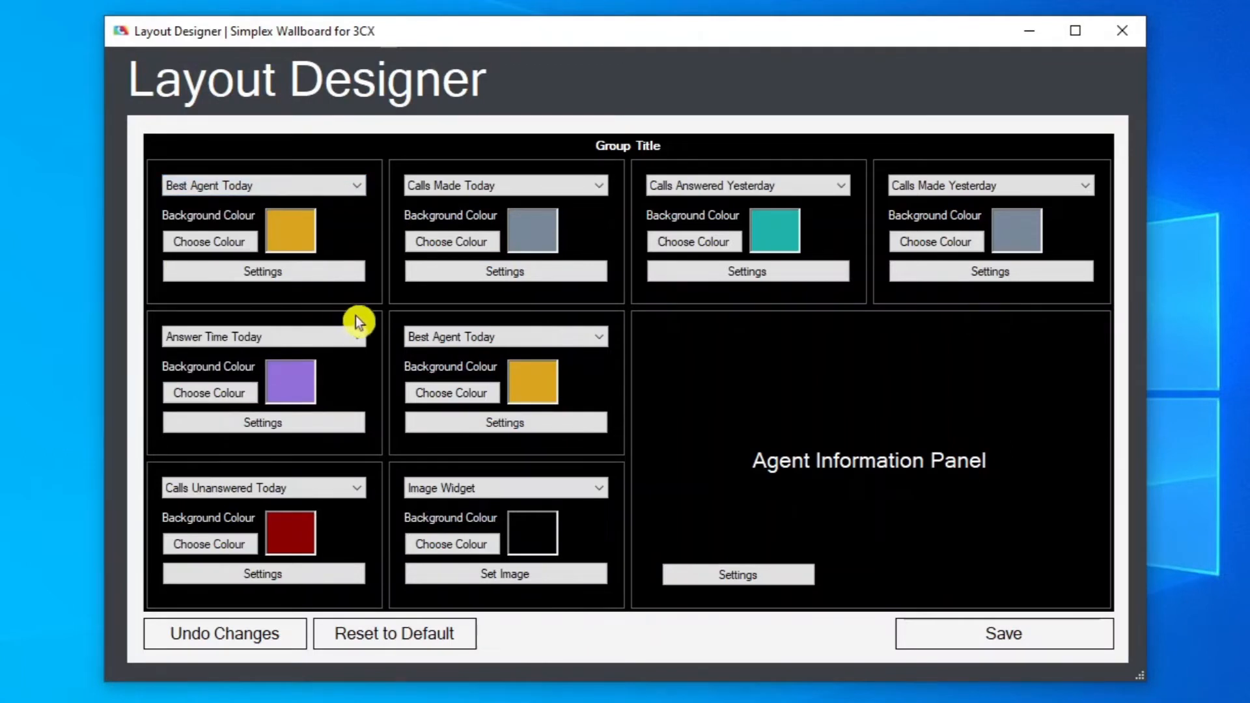
left_click(345, 184)
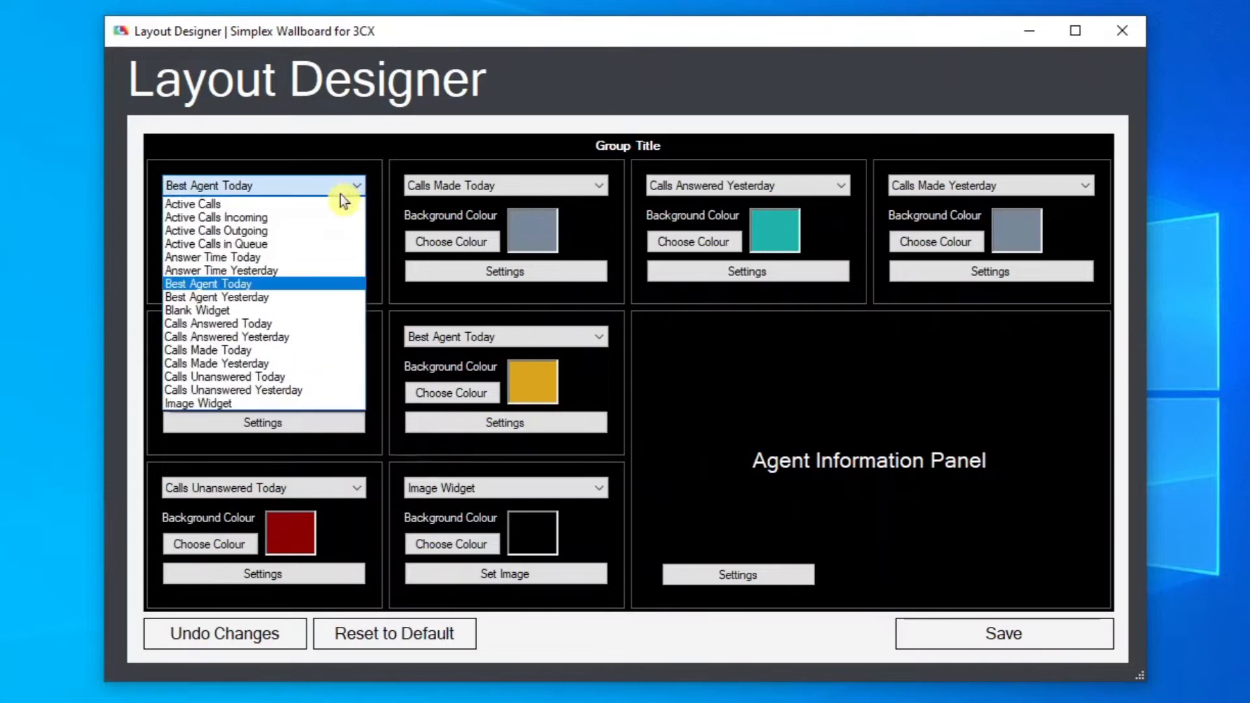
left_click(332, 294)
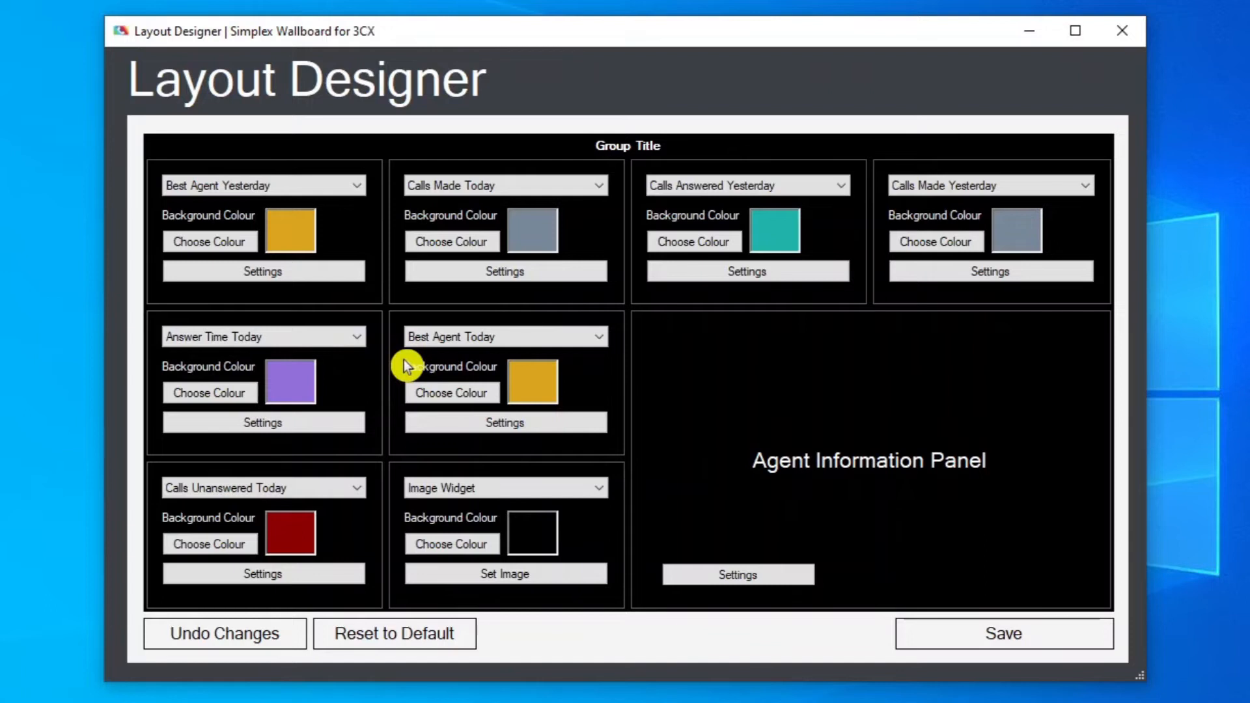
left_click(328, 271)
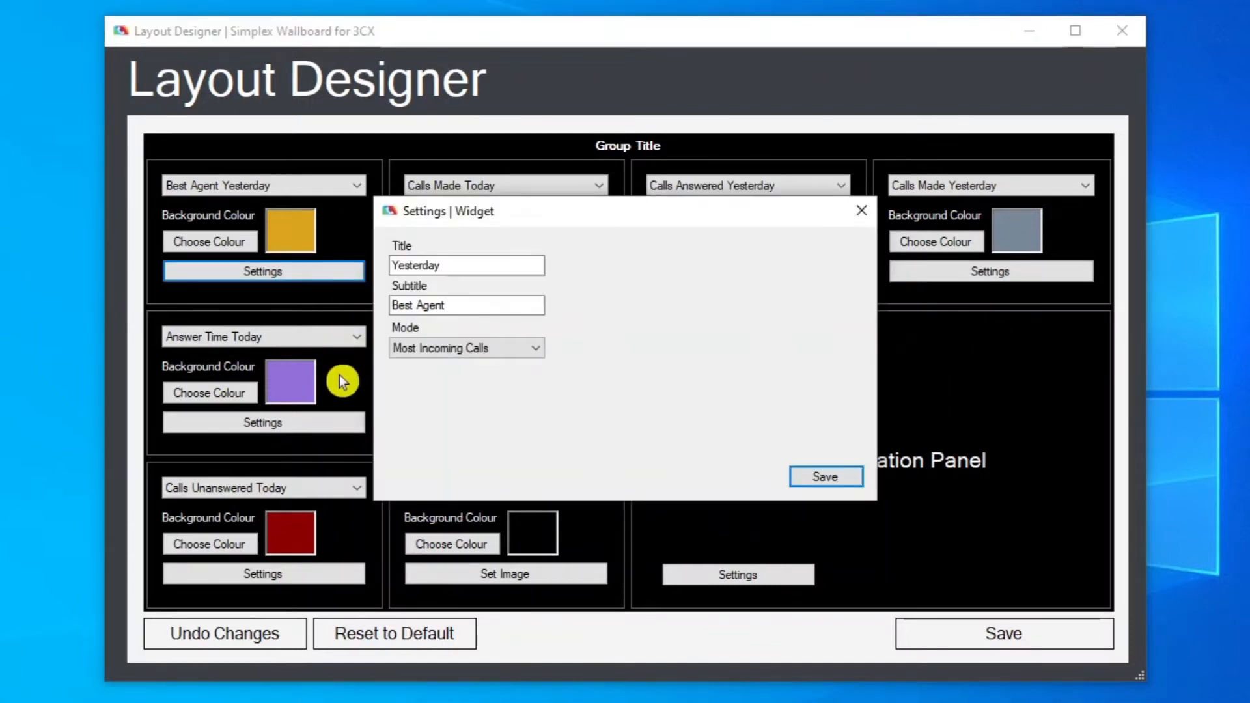
left_click(520, 347)
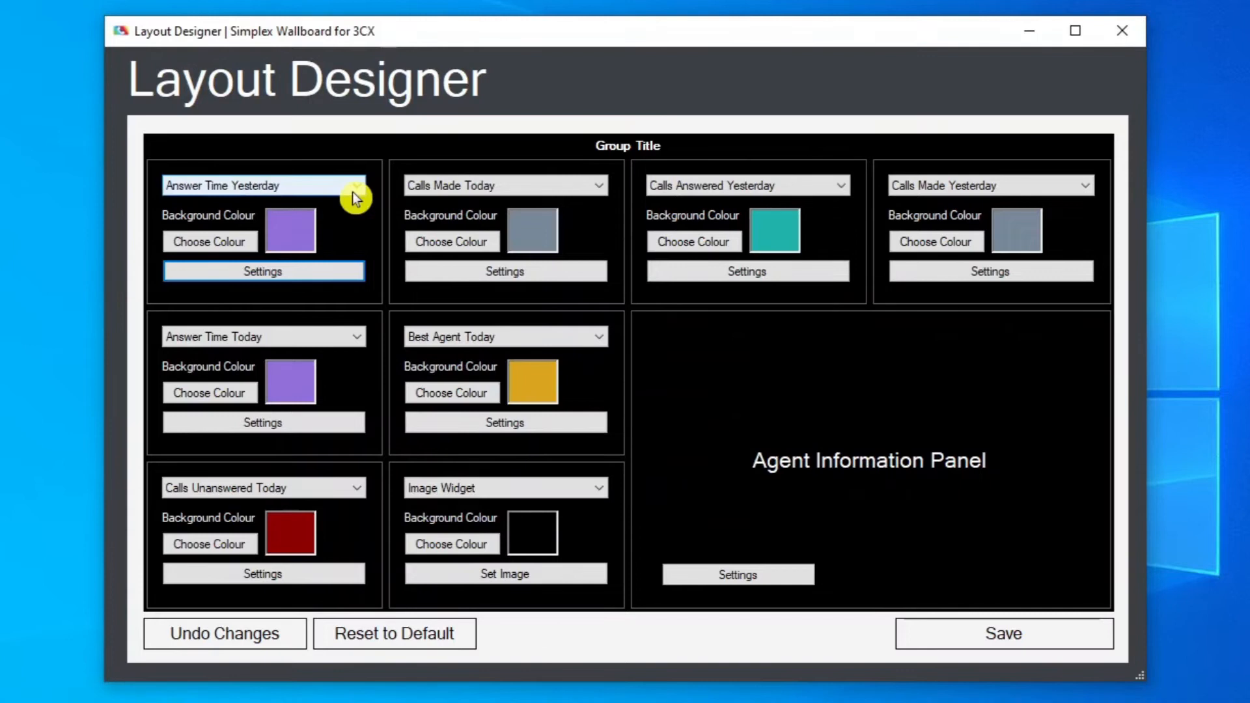
Change the first widget to Calls Answered Yesterday and review its title, subtitle and display settings
left_click(353, 195)
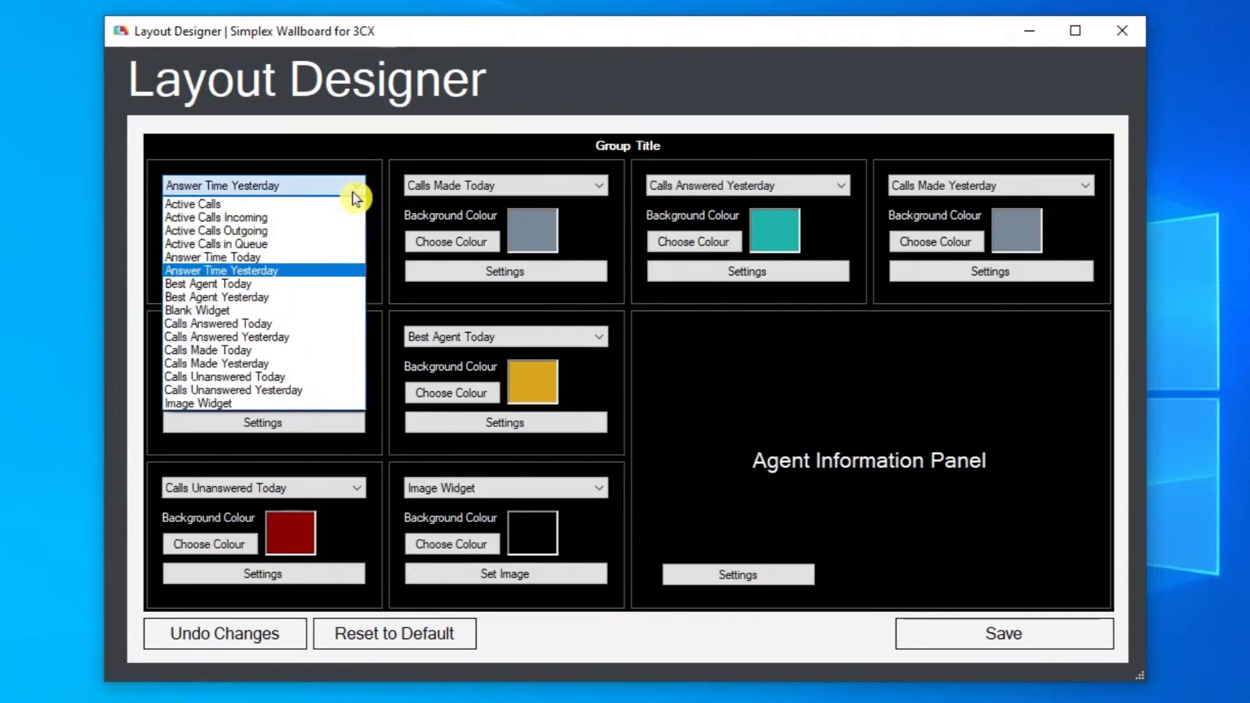
left_click(335, 323)
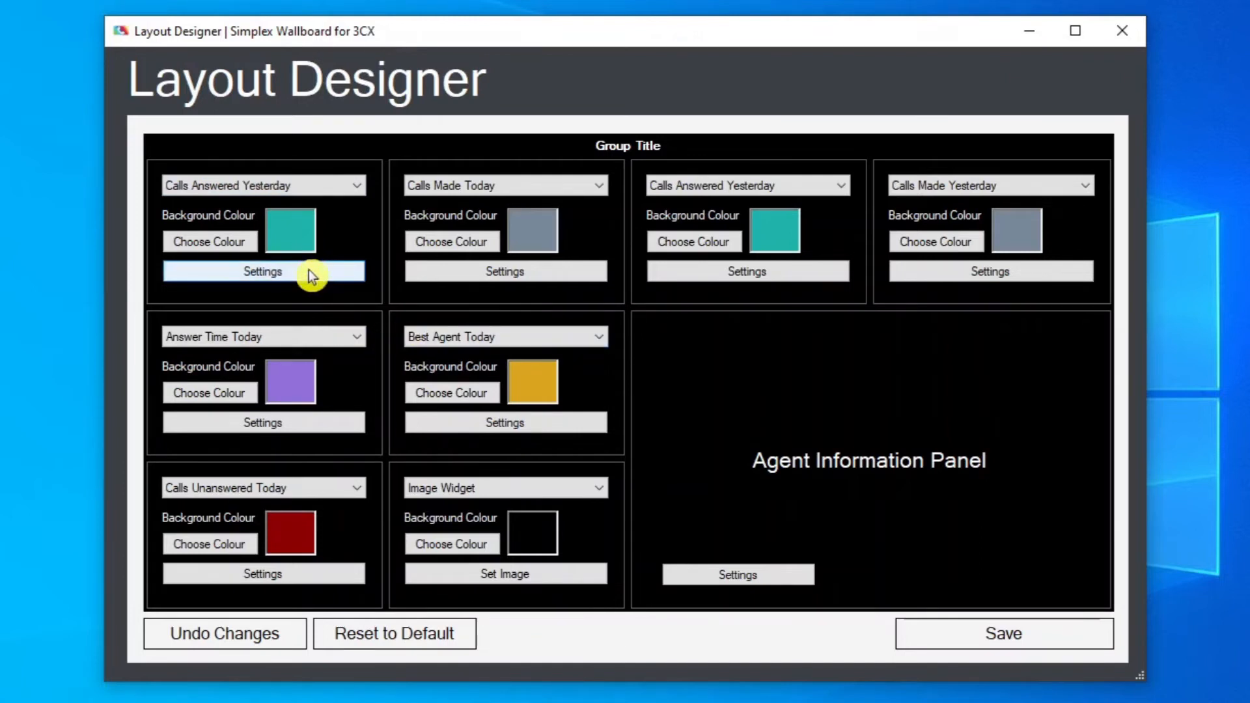
left_click(312, 276)
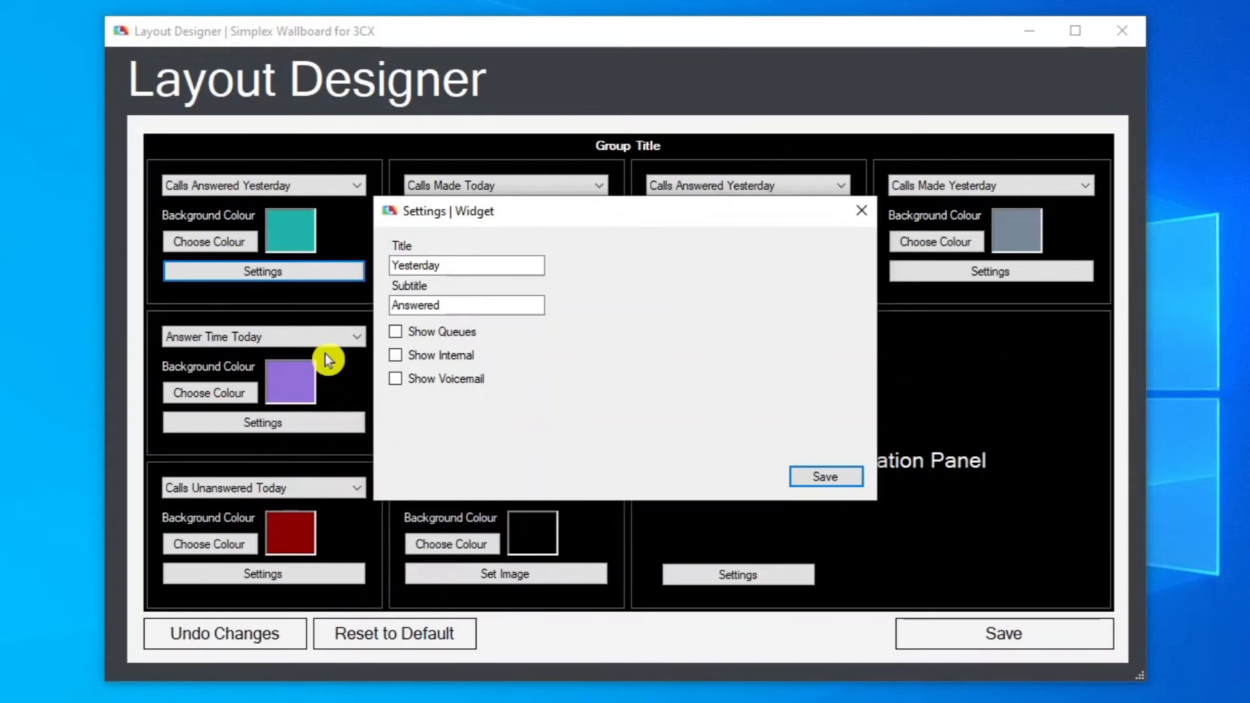
key("Return")
Switch the first widget to Calls Made Today and Calls Made Yesterday in turn, and open the latter's settings
left_click(345, 186)
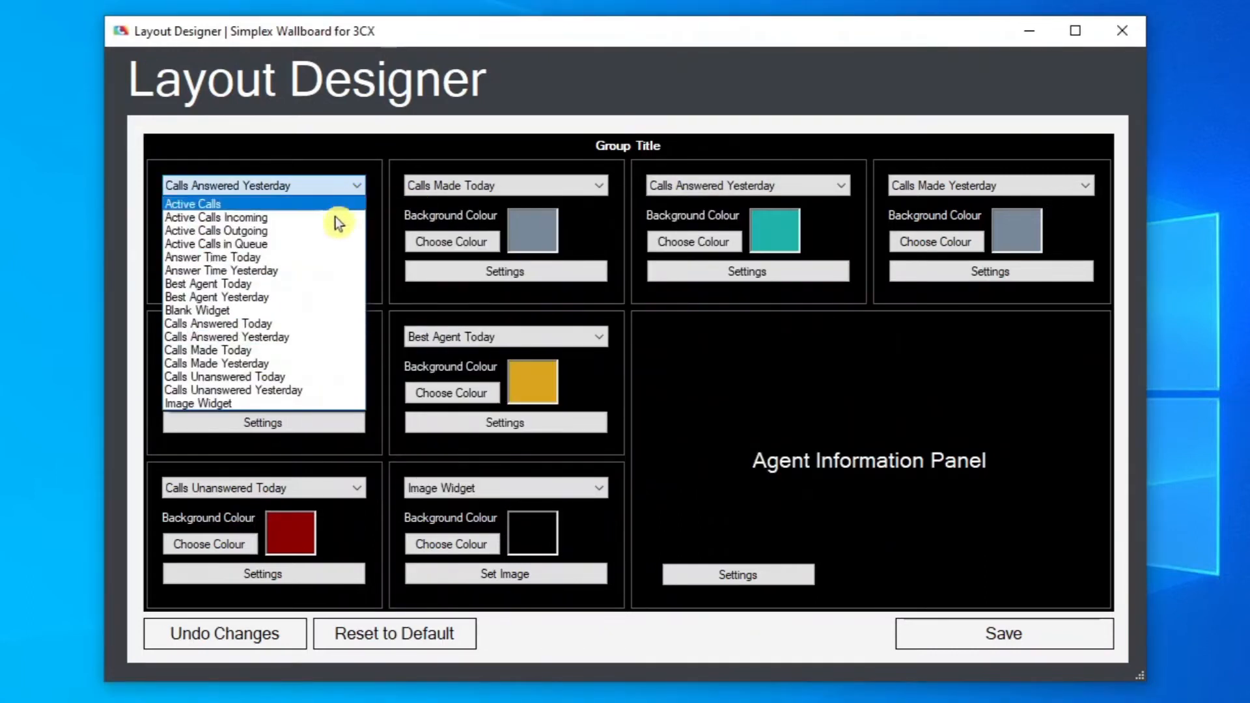
left_click(323, 348)
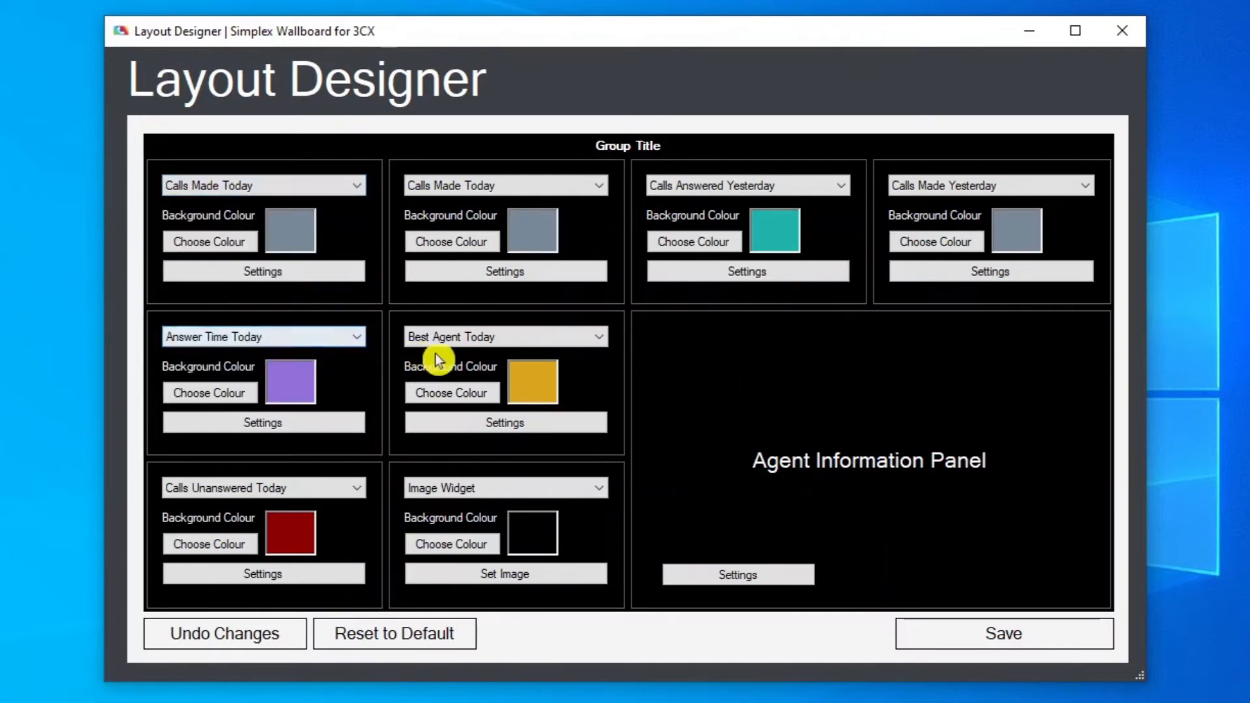
key("Down")
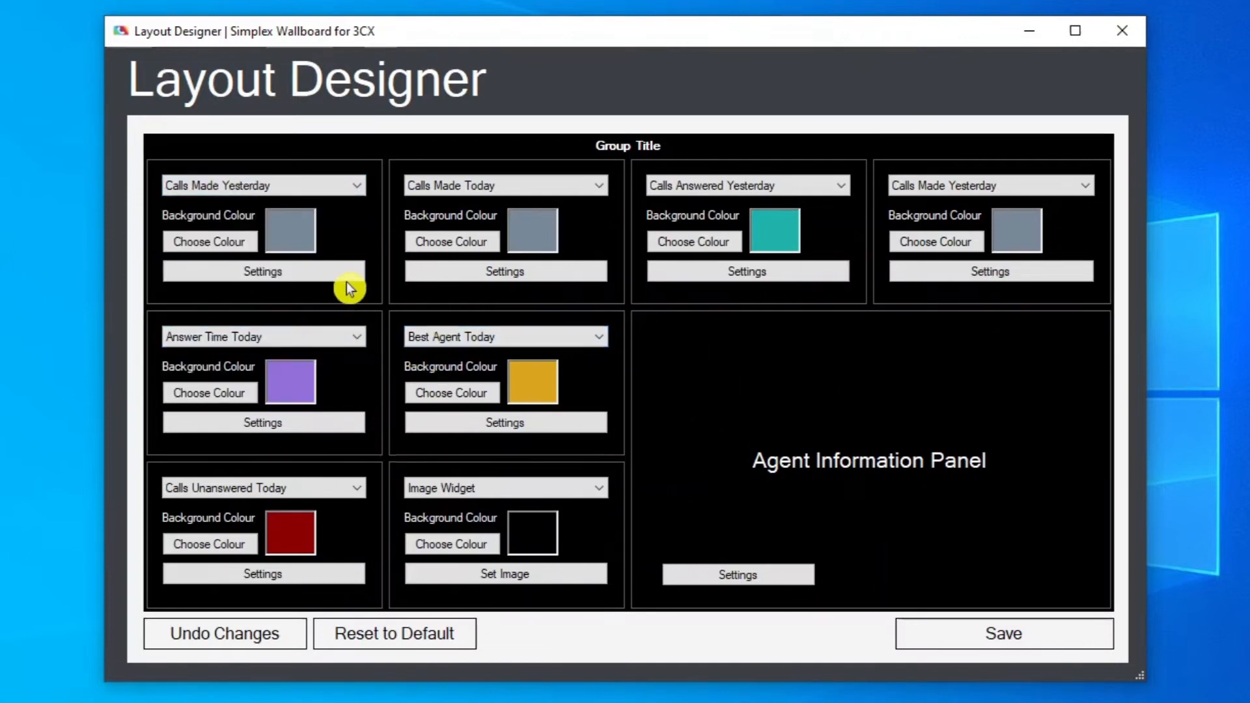
left_click(338, 271)
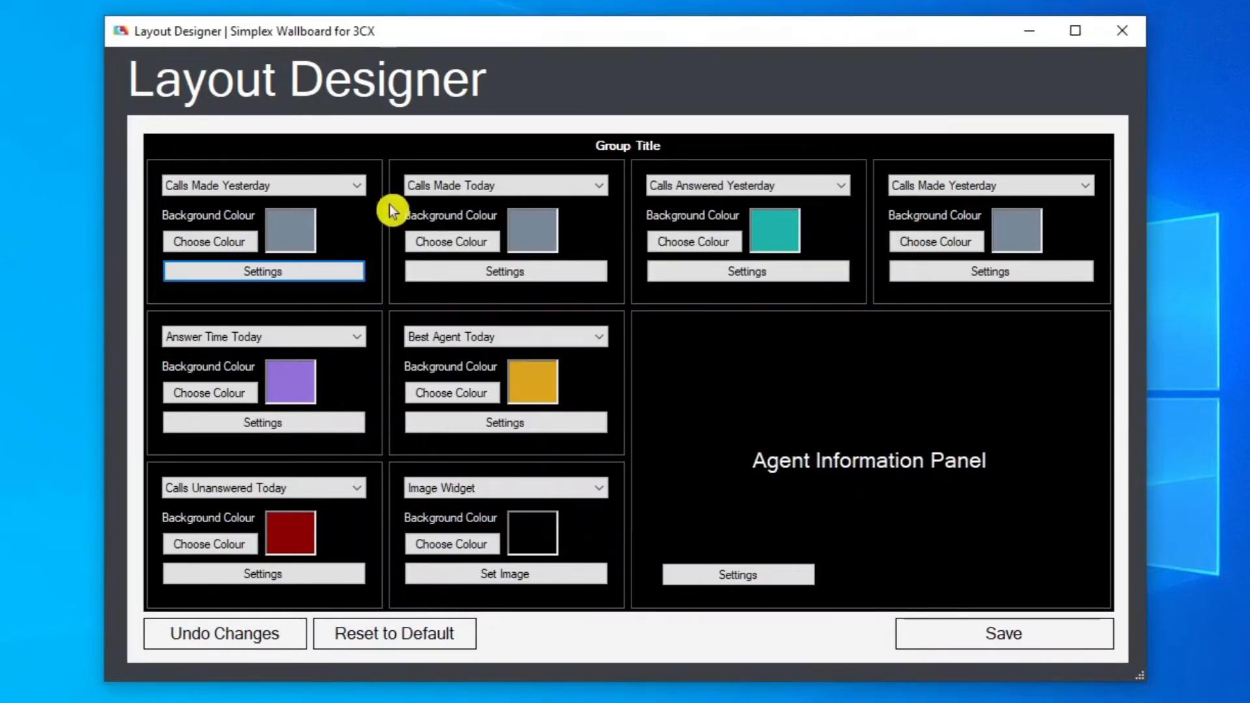
Switch the first widget to Calls Unanswered Today and Calls Unanswered Yesterday in turn, and save the latter's settings
left_click(352, 190)
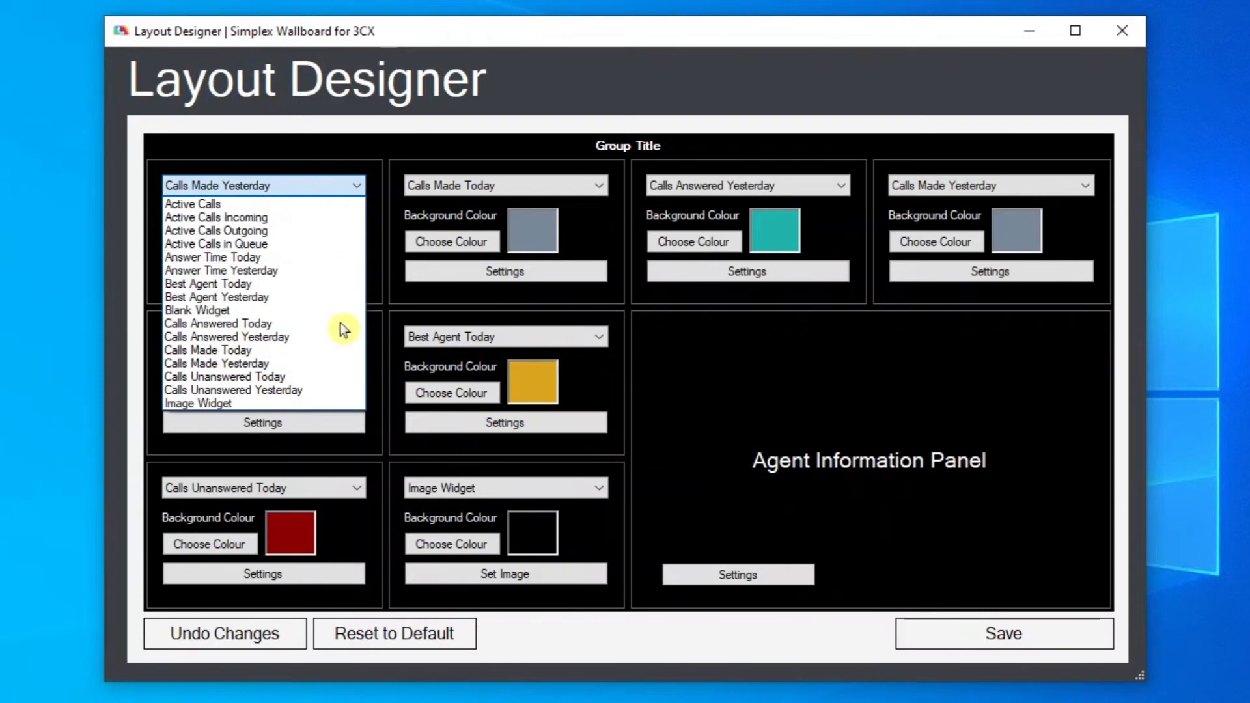
left_click(328, 375)
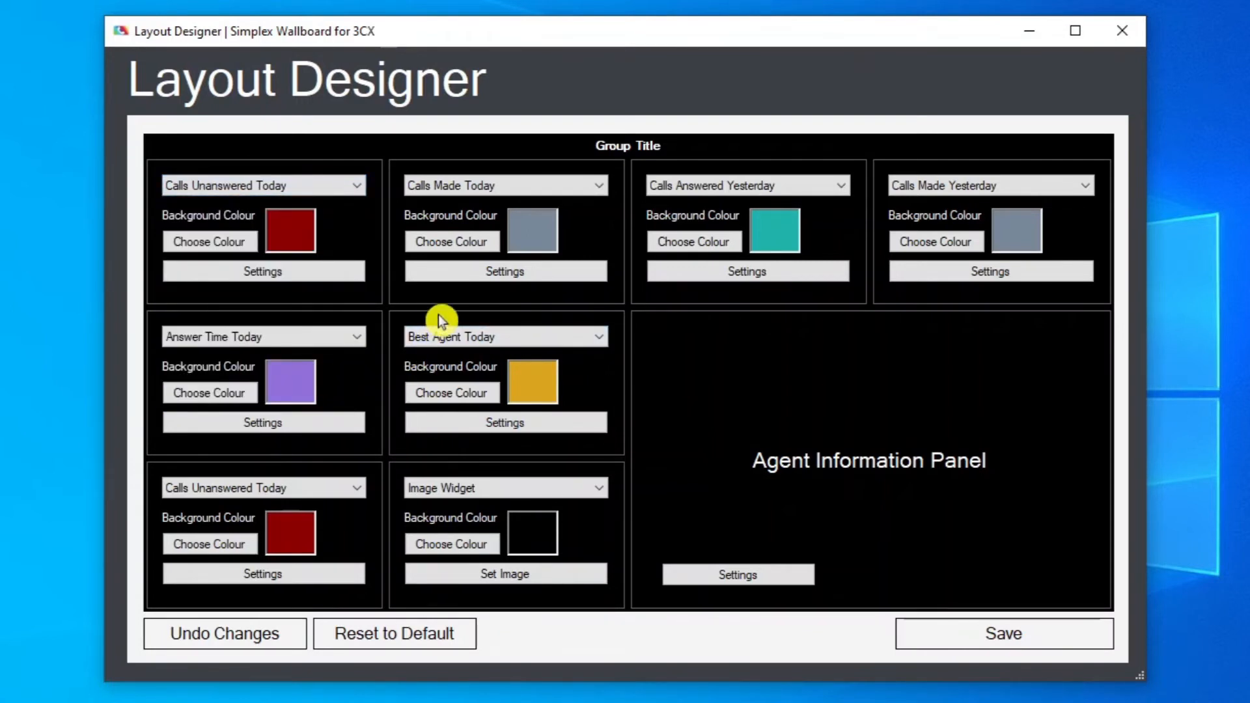
left_click(339, 278)
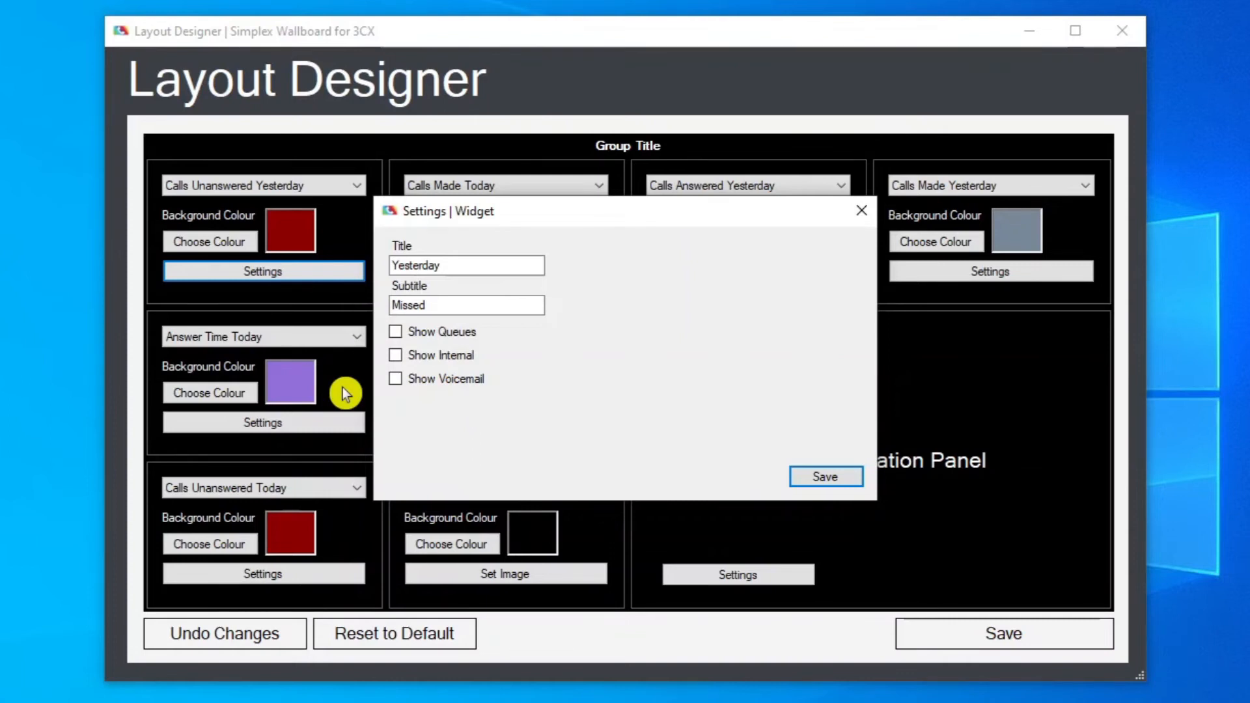
left_click(825, 477)
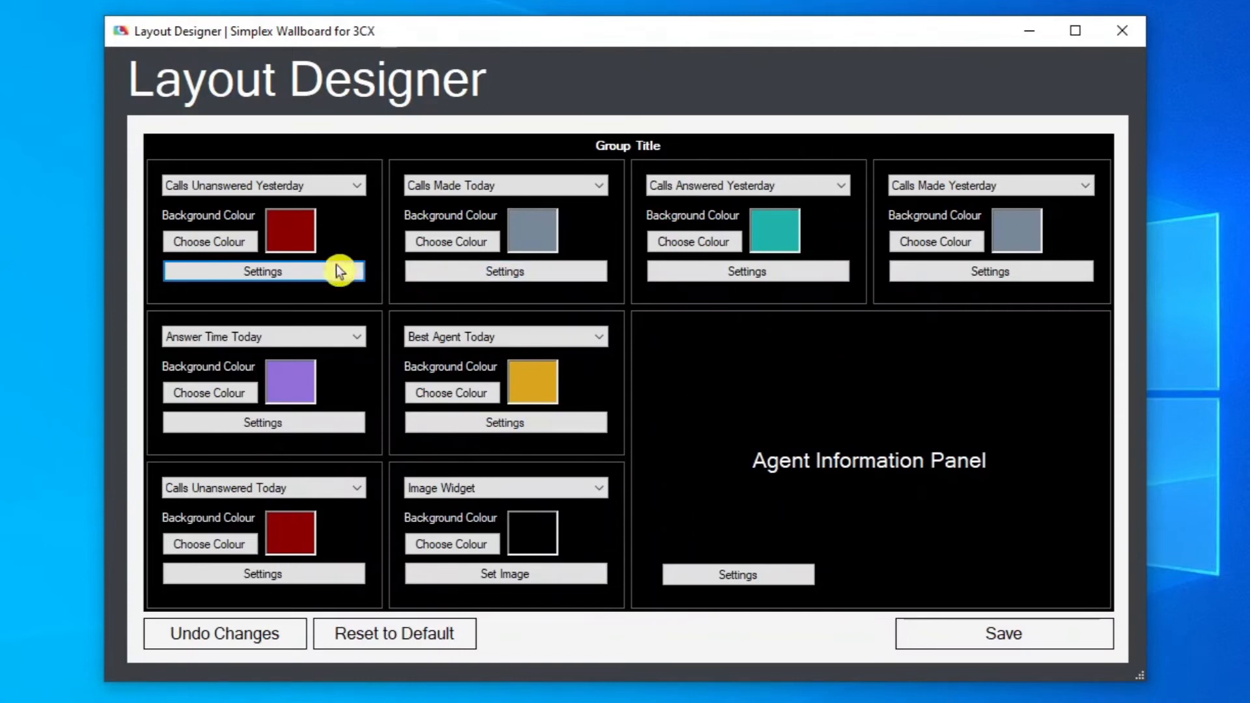
Try the Image Widget in the first tile and replace it with the Blank Widget
left_click(323, 186)
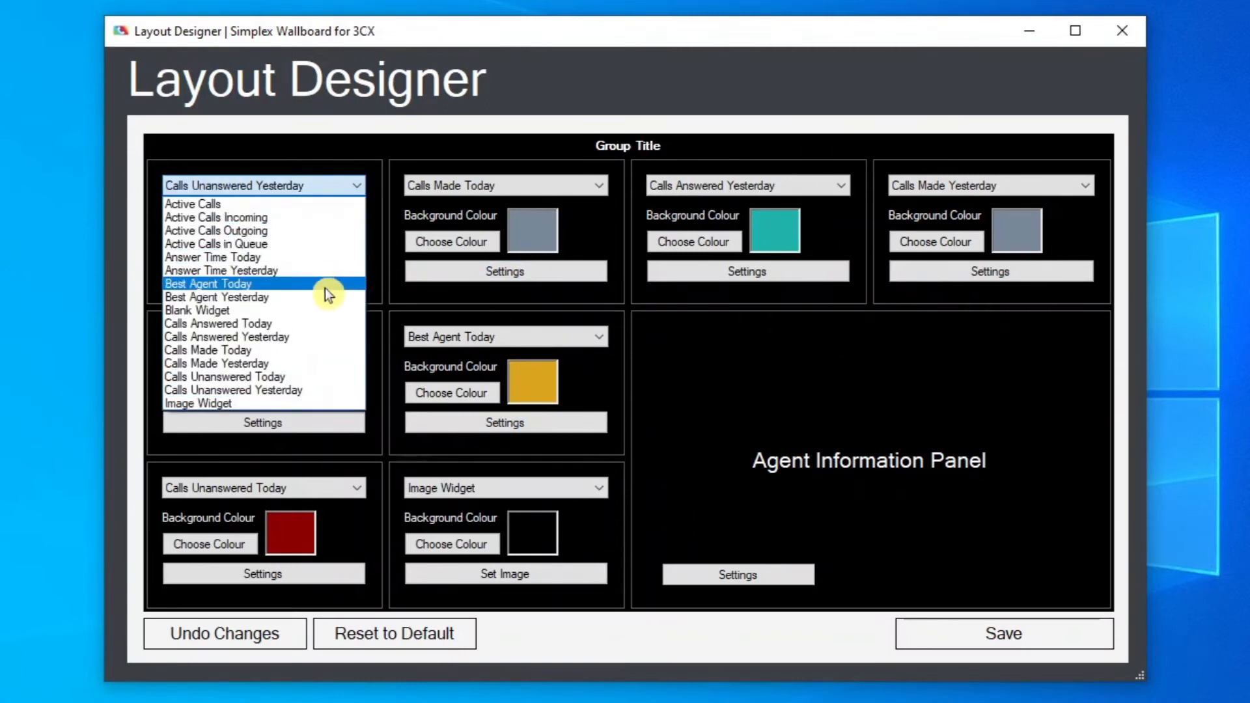
left_click(307, 401)
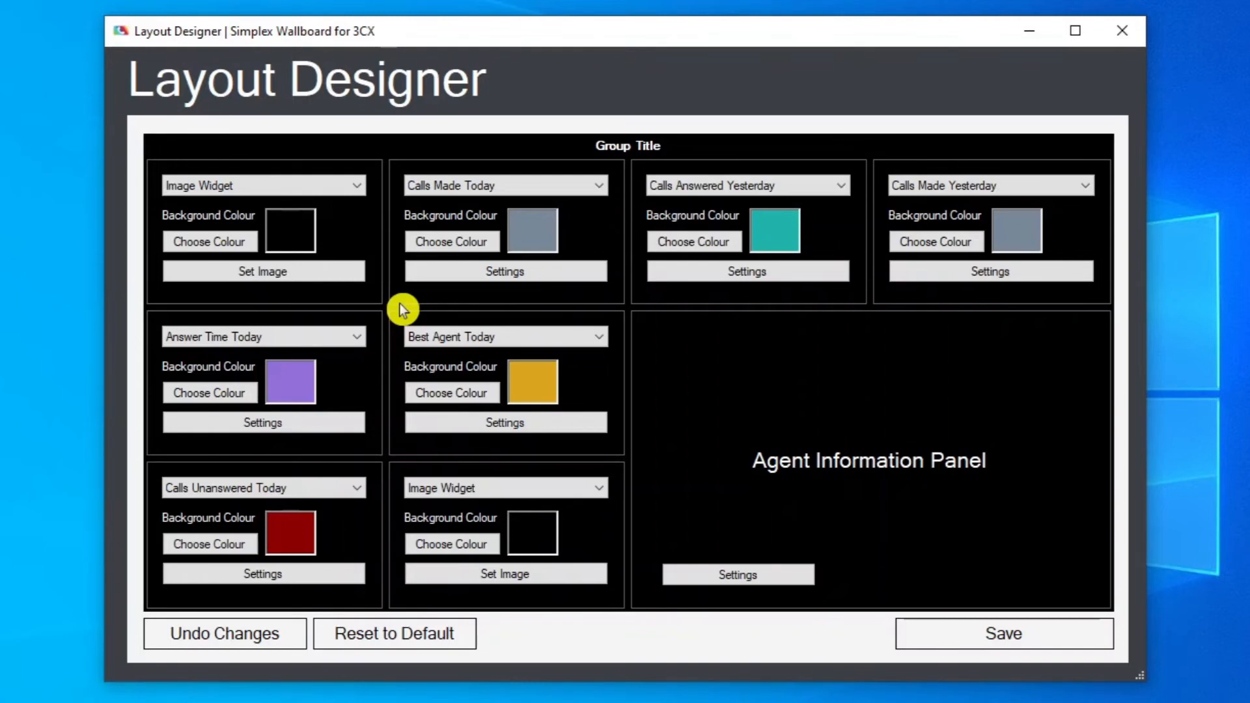
left_click(351, 190)
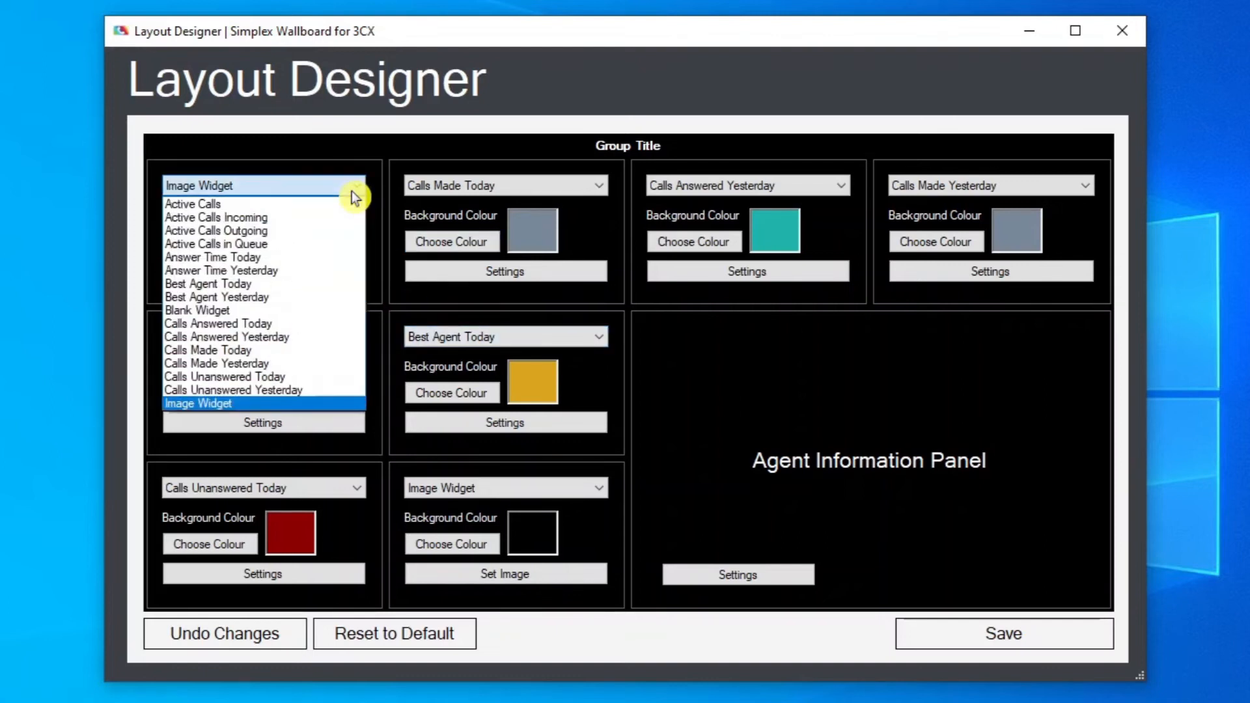
left_click(318, 308)
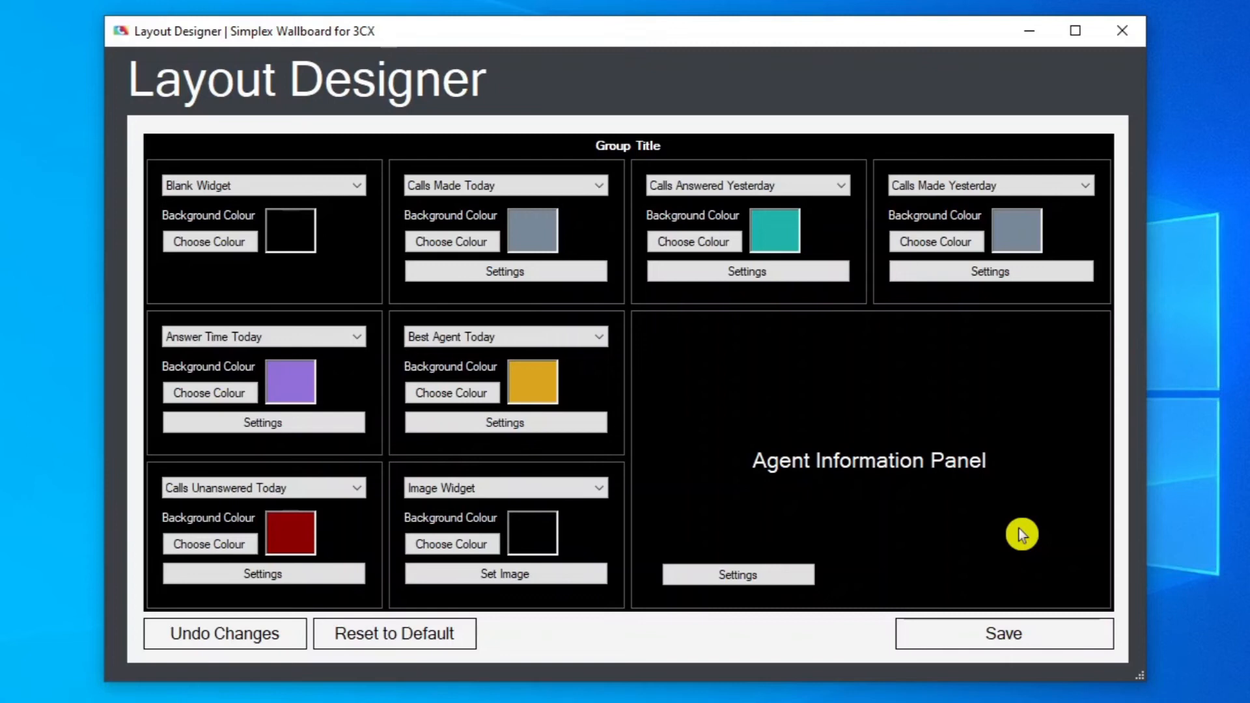
Review the Agent Information Panel's sort, transfer, scroll and time percent settings, and save them unaltered
left_click(745, 580)
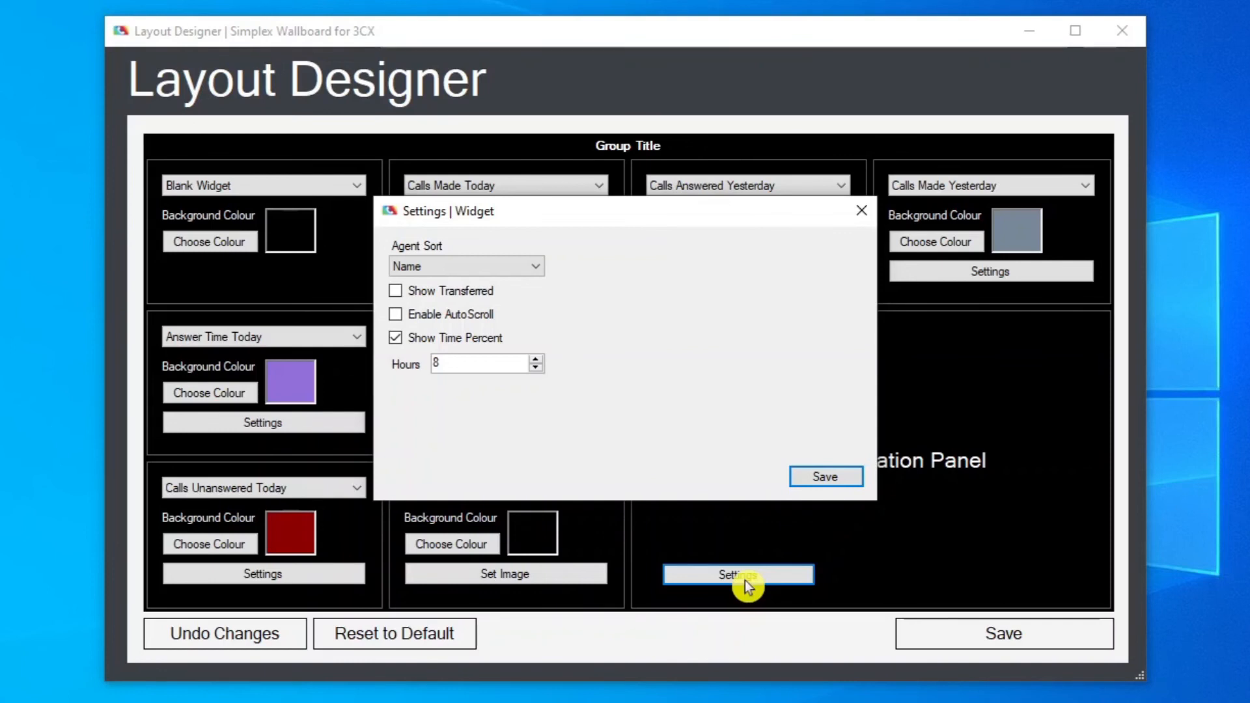
left_click(838, 479)
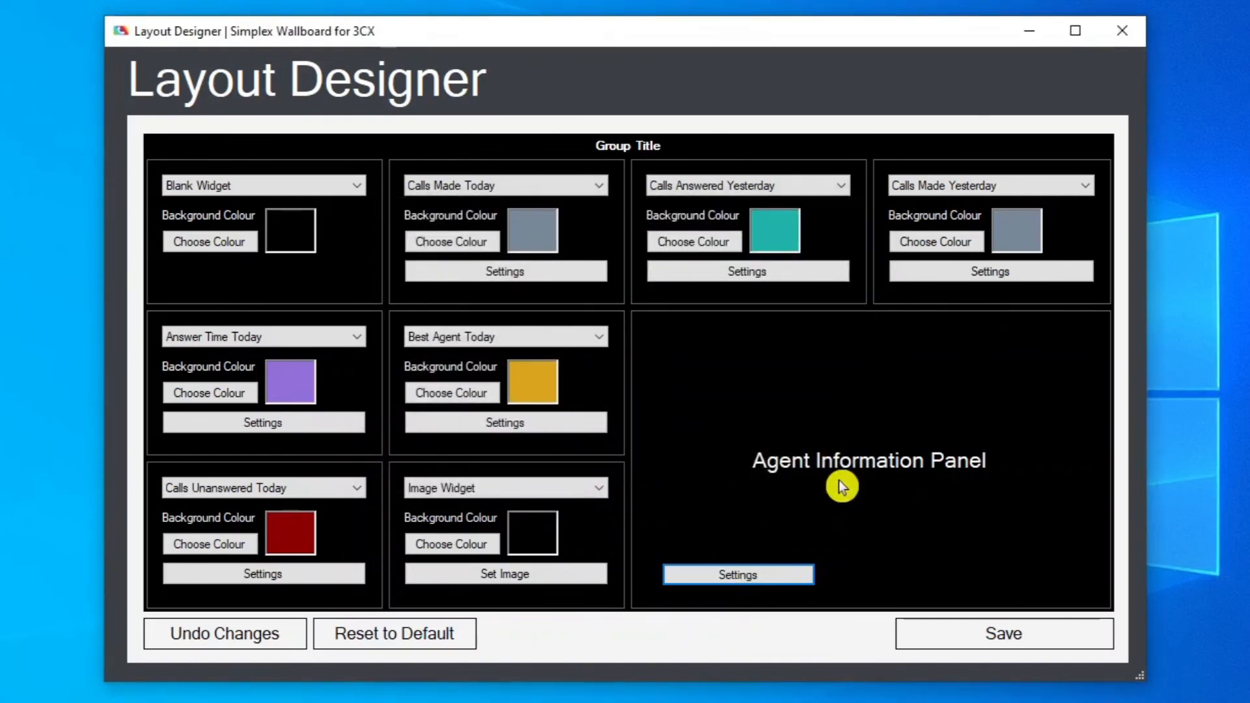